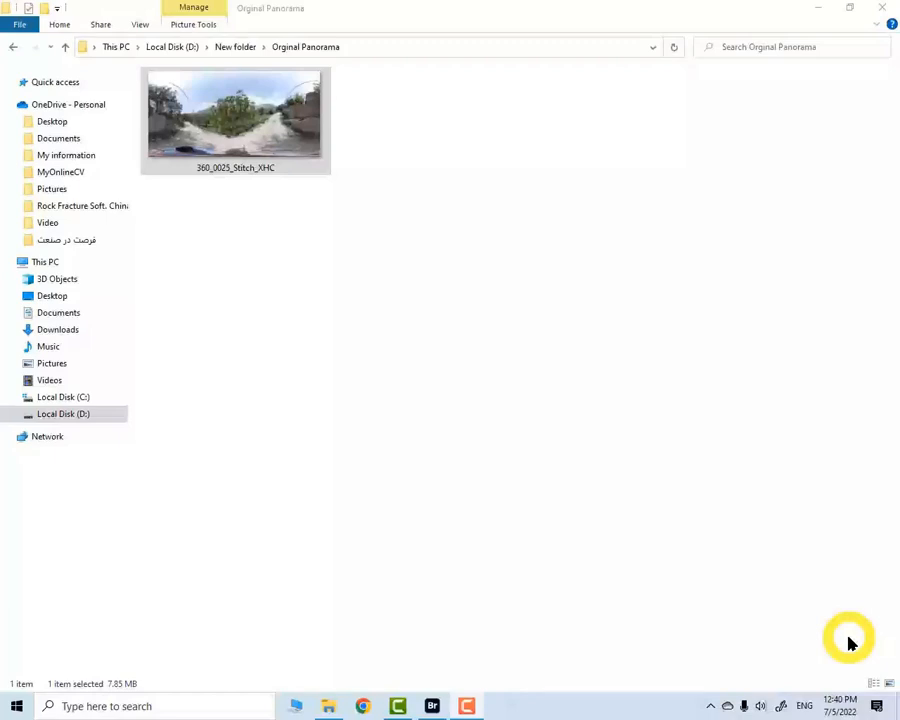
View the 360_0025_Stitch_XHC panorama full size and look at its folder in both Adobe Bridge and File Explorer.
double_click(233, 137)
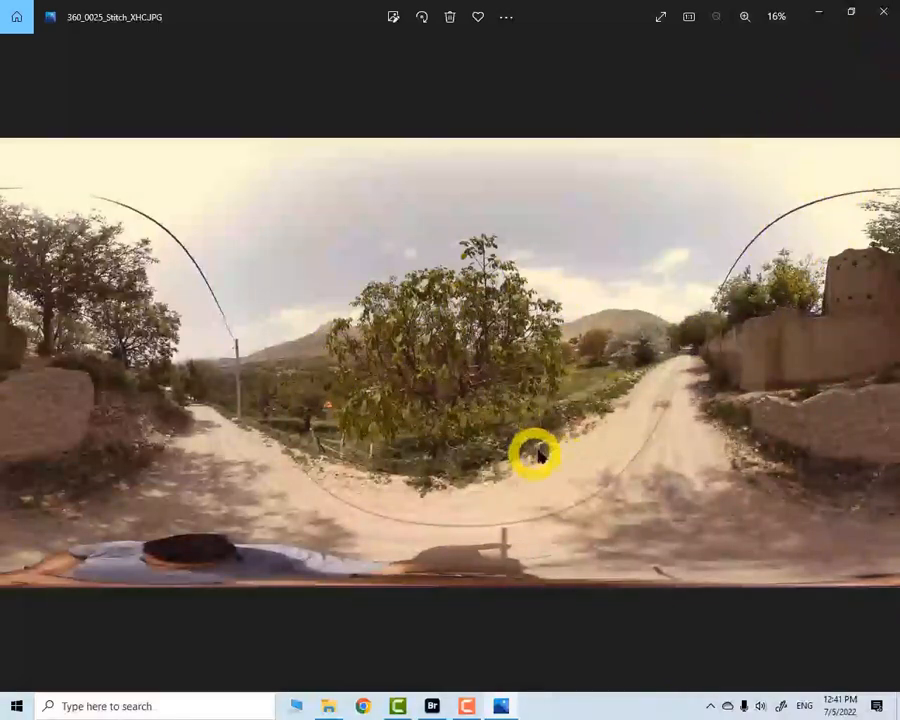
left_click(431, 707)
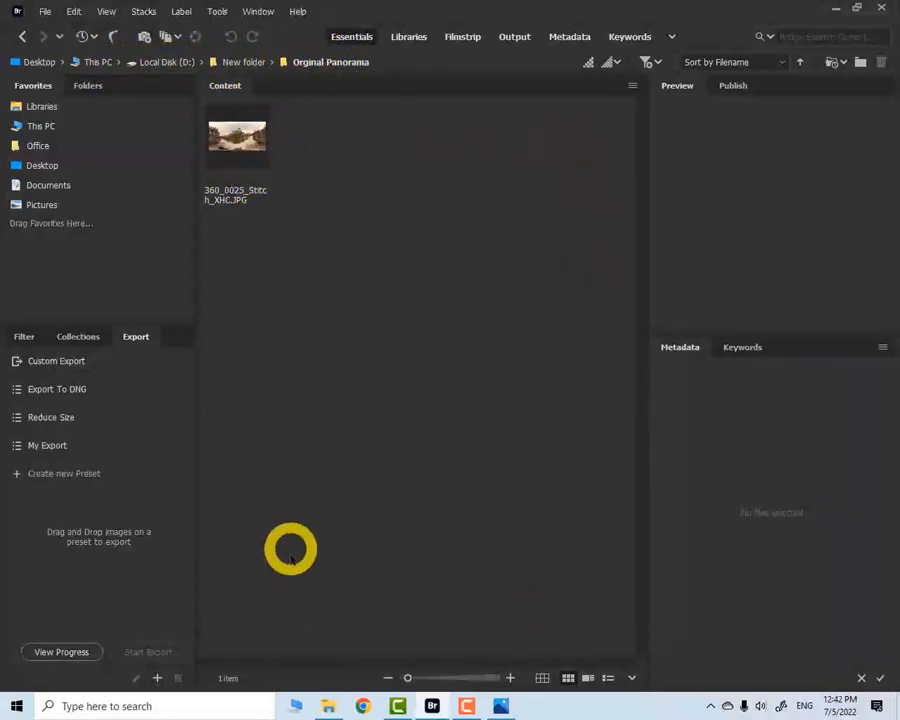
left_click(329, 705)
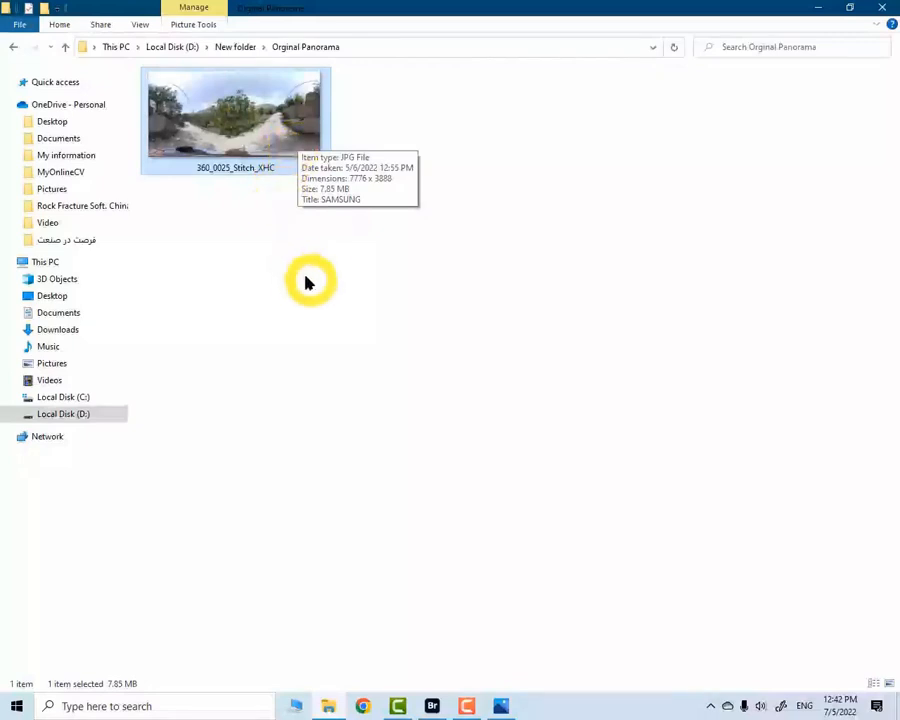
left_click(434, 705)
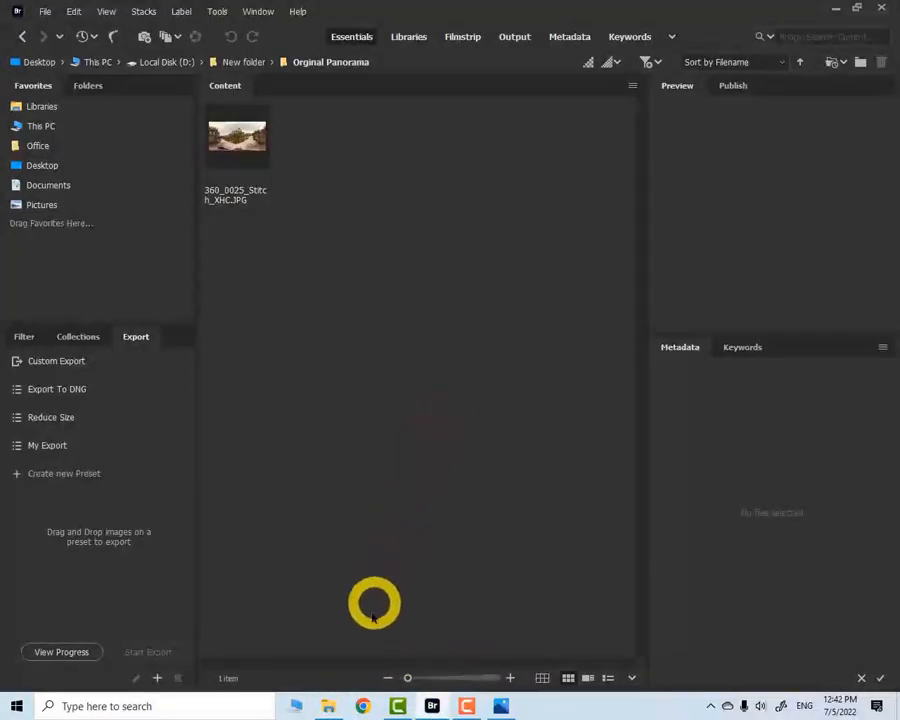
left_click(328, 706)
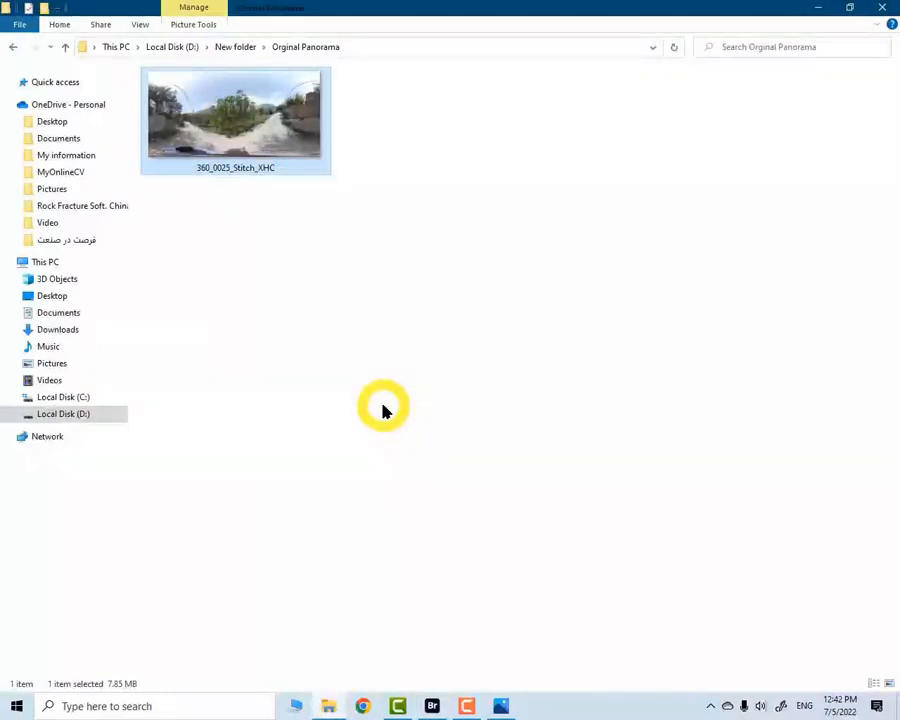
Go up to the parent New folder and look at the Orginal Panorama folder without renaming it.
left_click(65, 46)
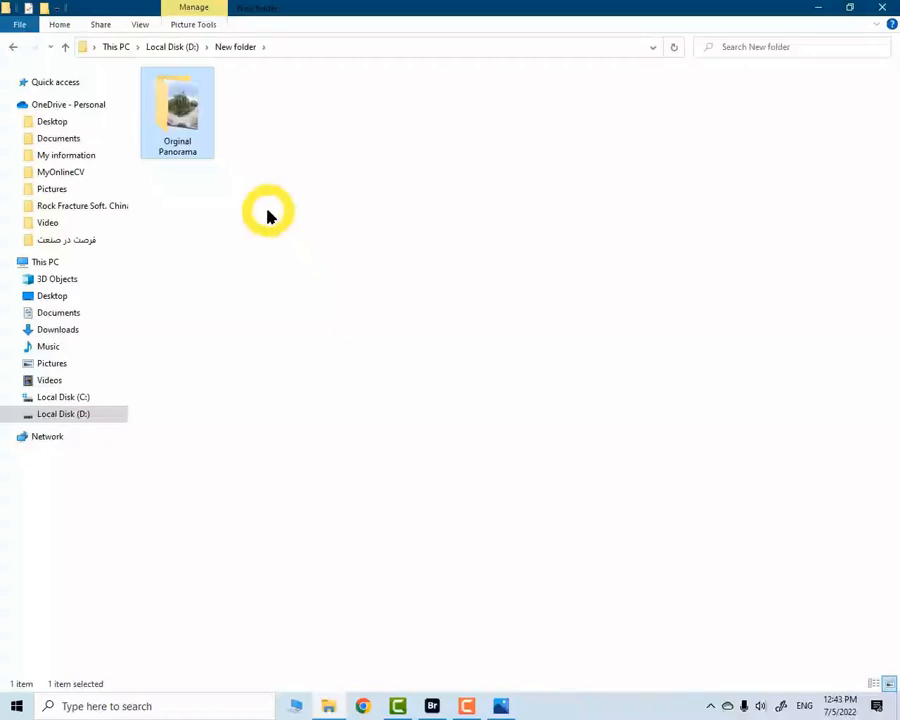
left_click(183, 152)
left_click(222, 176)
left_click(180, 146)
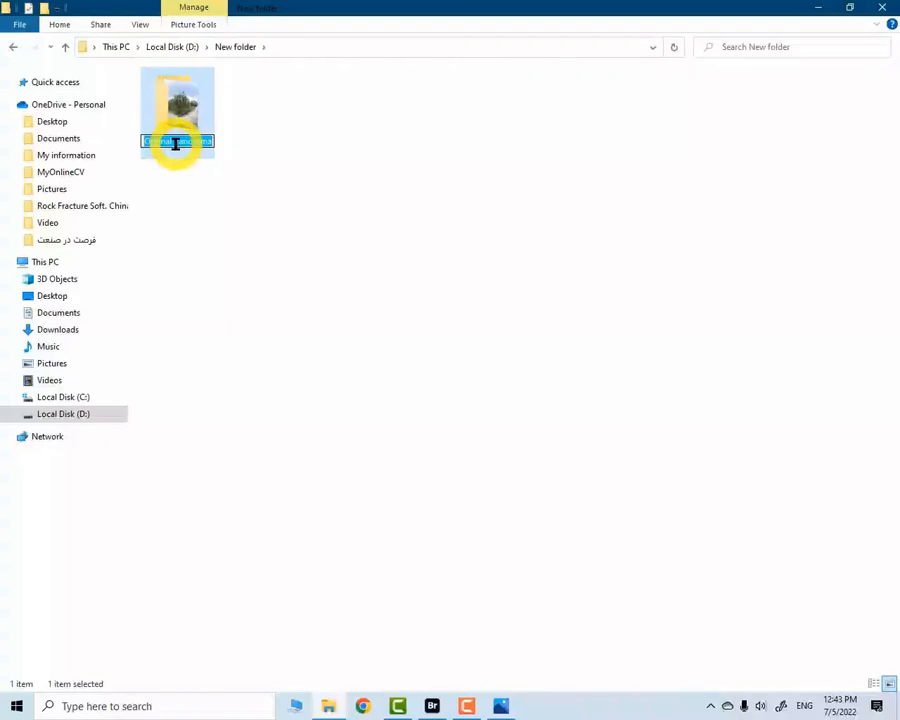
left_click(268, 215)
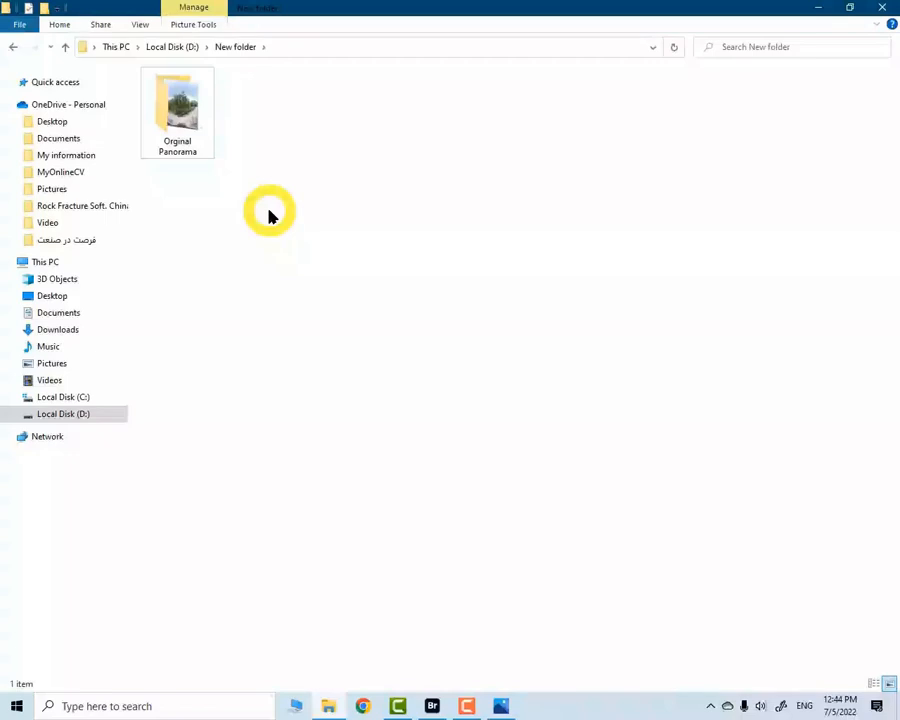
Switch to Adobe Bridge and open 360_0025_Stitch_XHC.JPG in Camera Raw.
left_click(438, 710)
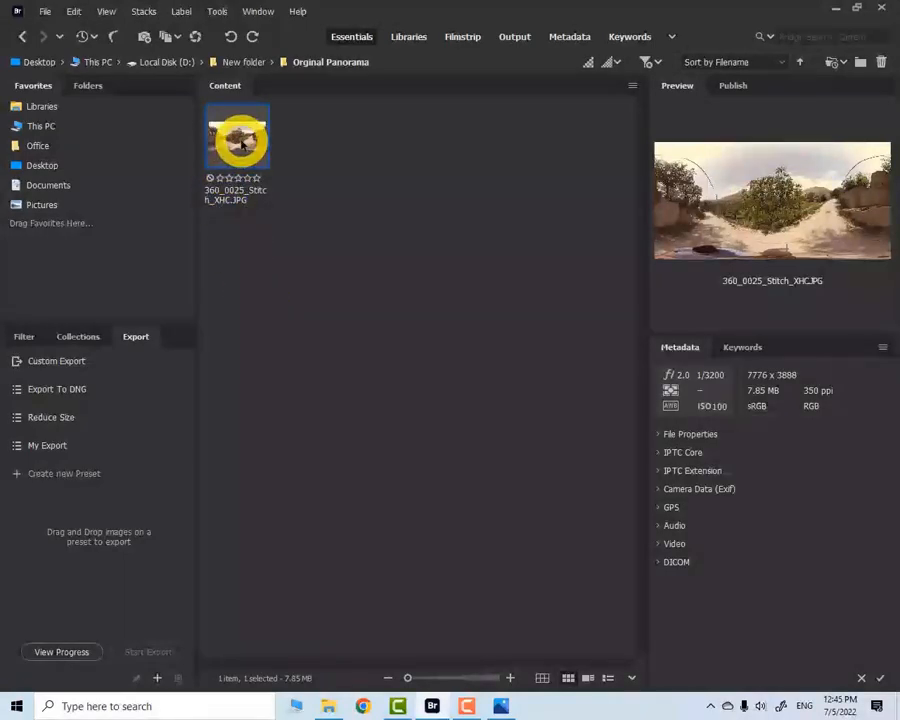
left_click(295, 203)
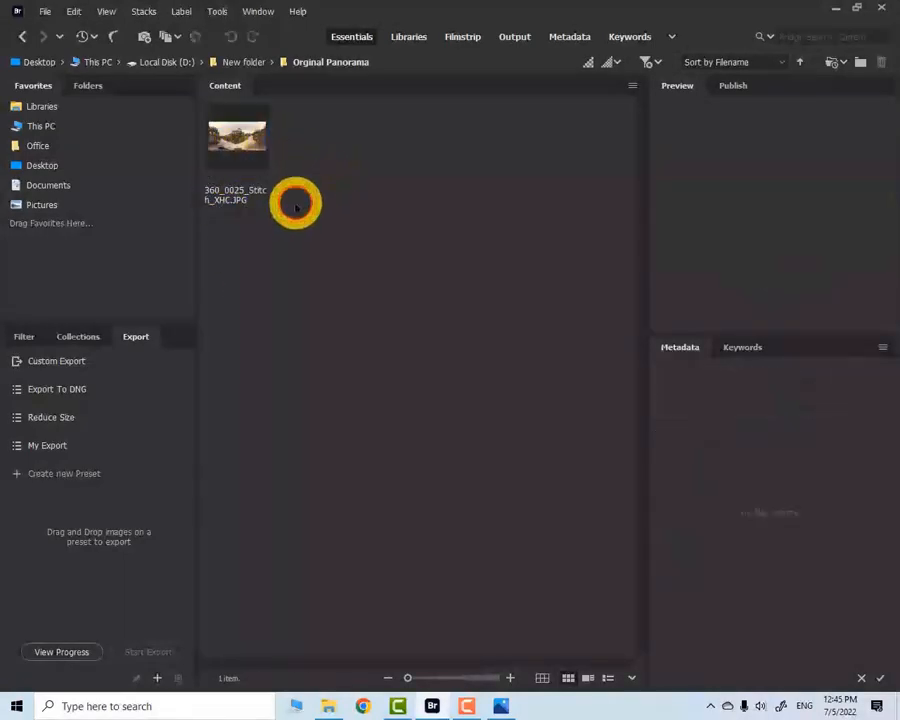
left_click(233, 142)
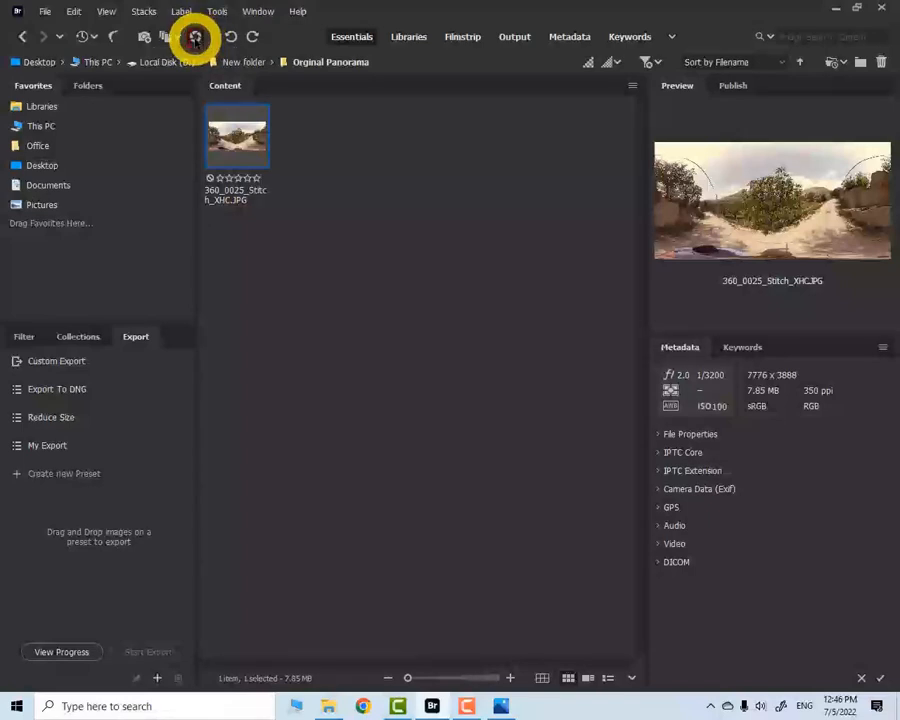
left_click(195, 38)
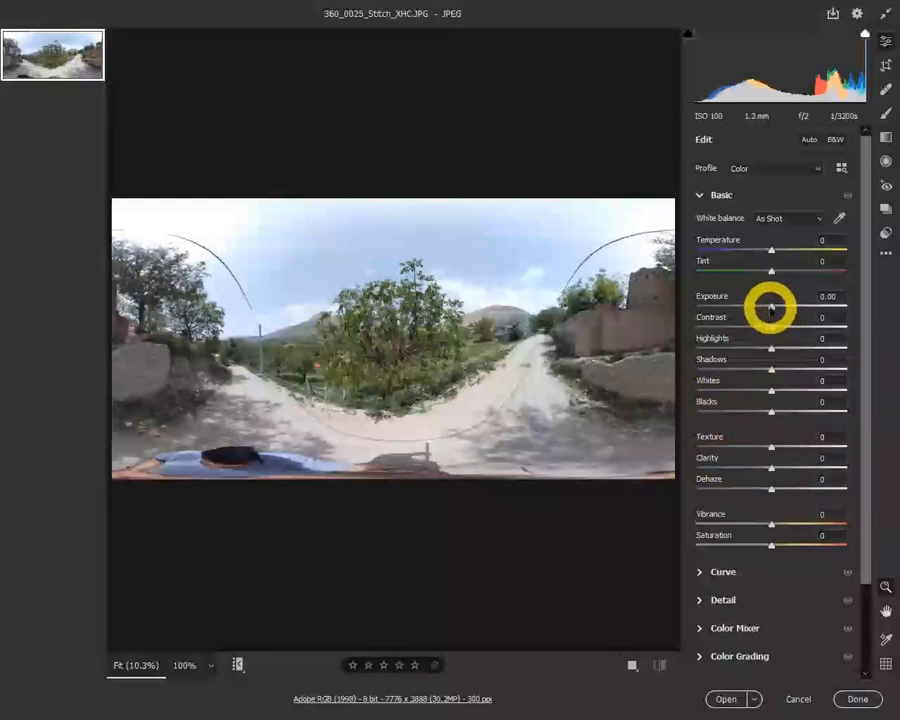
Set the panorama's Exposure to -1.00 and its Contrast to +5.
mouse_move(771, 308)
left_mouse_down()
mouse_move(794, 303)
mouse_move(754, 305)
mouse_move(780, 304)
mouse_move(754, 312)
mouse_move(759, 318)
left_mouse_up()
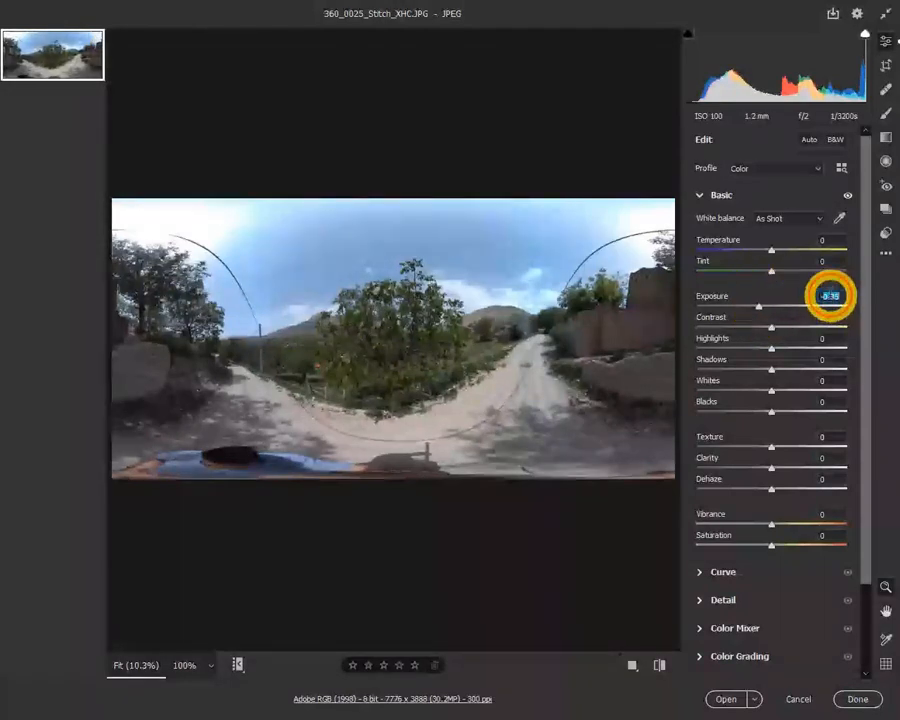
key("ctrl+a")
type("-1")
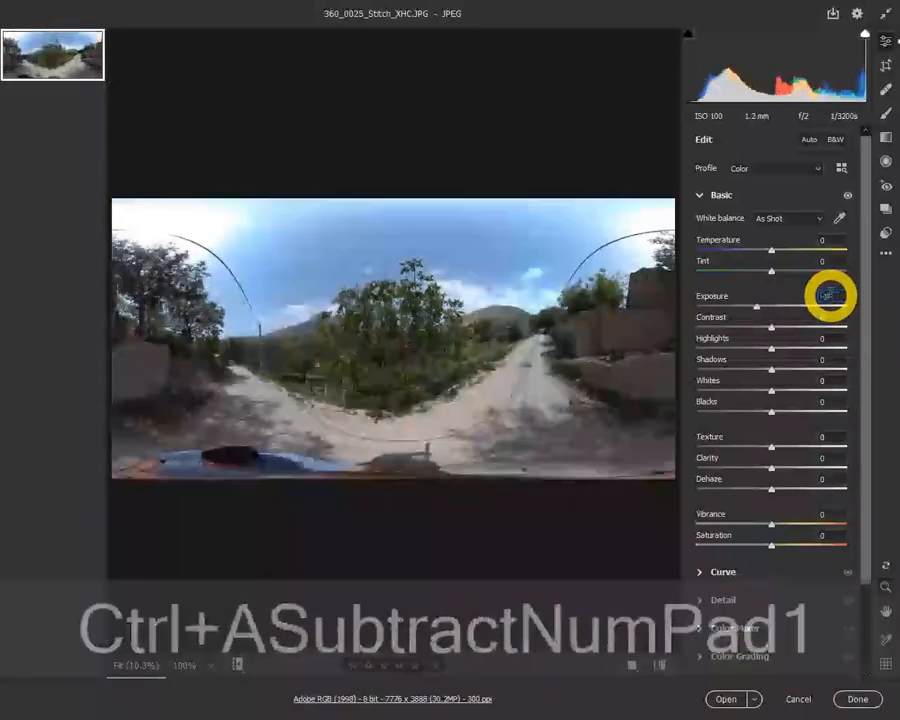
key("Return")
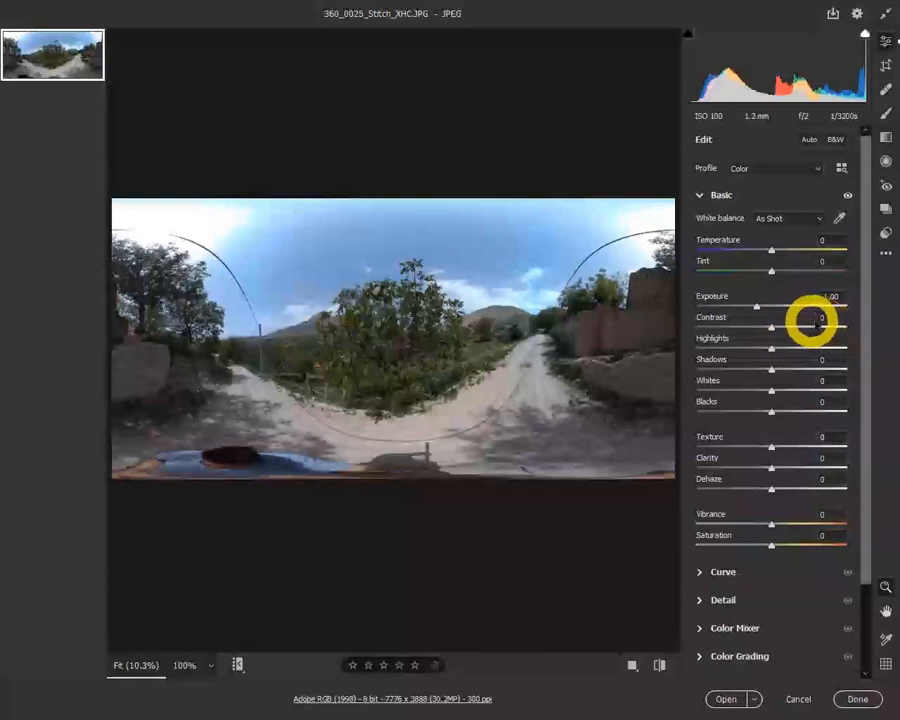
left_click(771, 328)
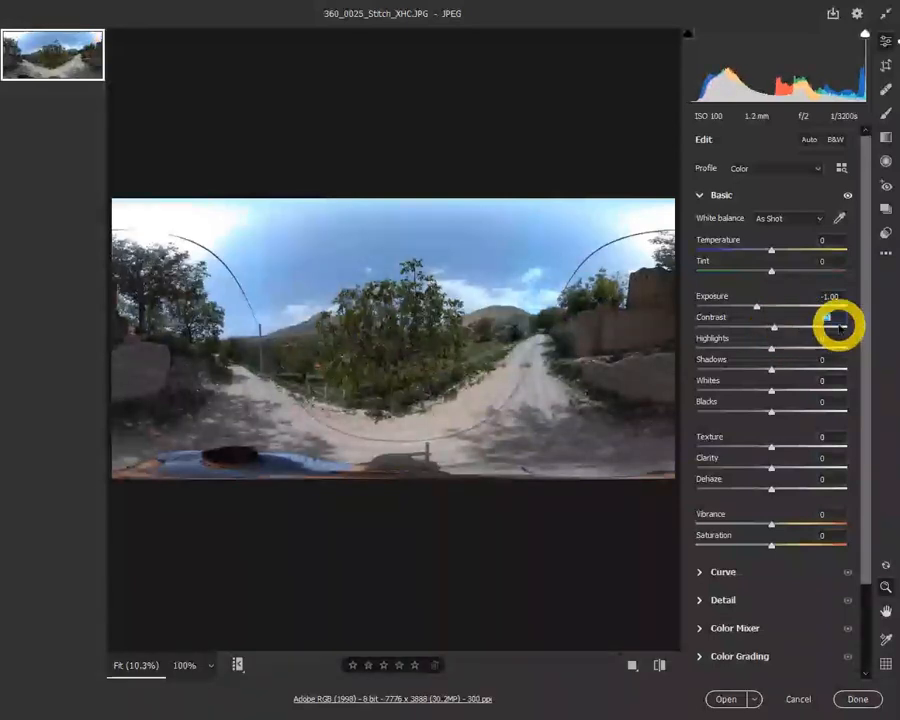
left_click(835, 319)
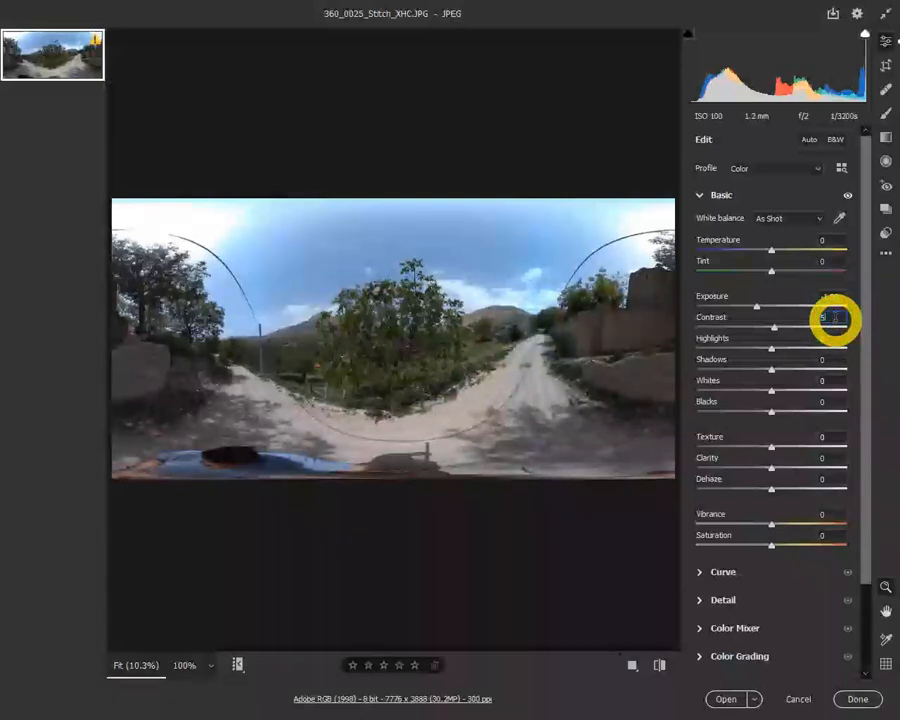
Try Highlights at +100 and -100, check the bright sky up close, and settle on -5.
left_click(771, 350)
left_click_drag(771, 350, 863, 358)
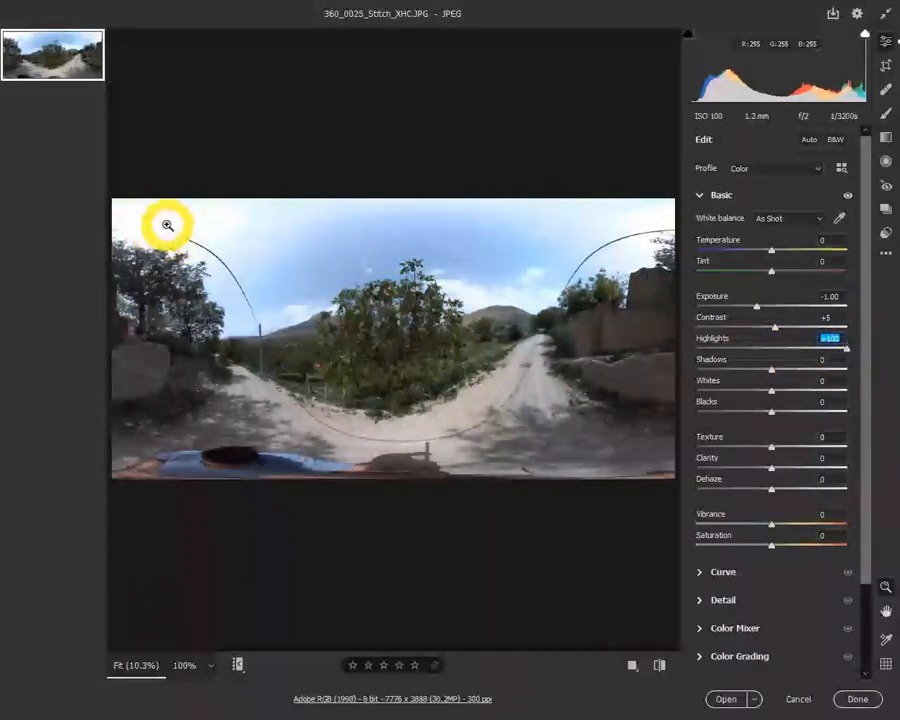
left_click_drag(850, 346, 669, 342)
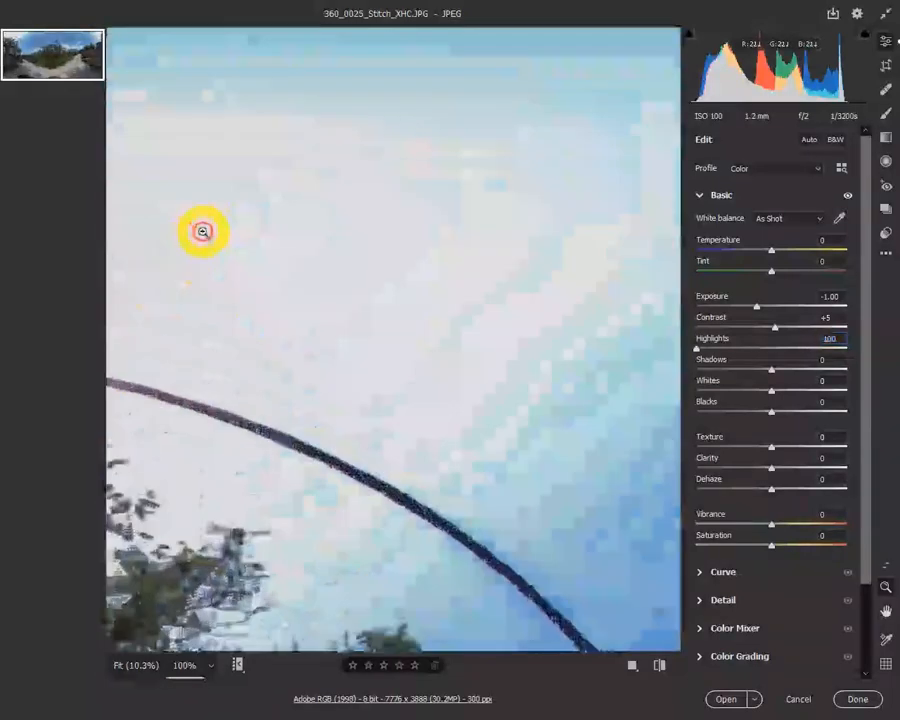
left_click(191, 255)
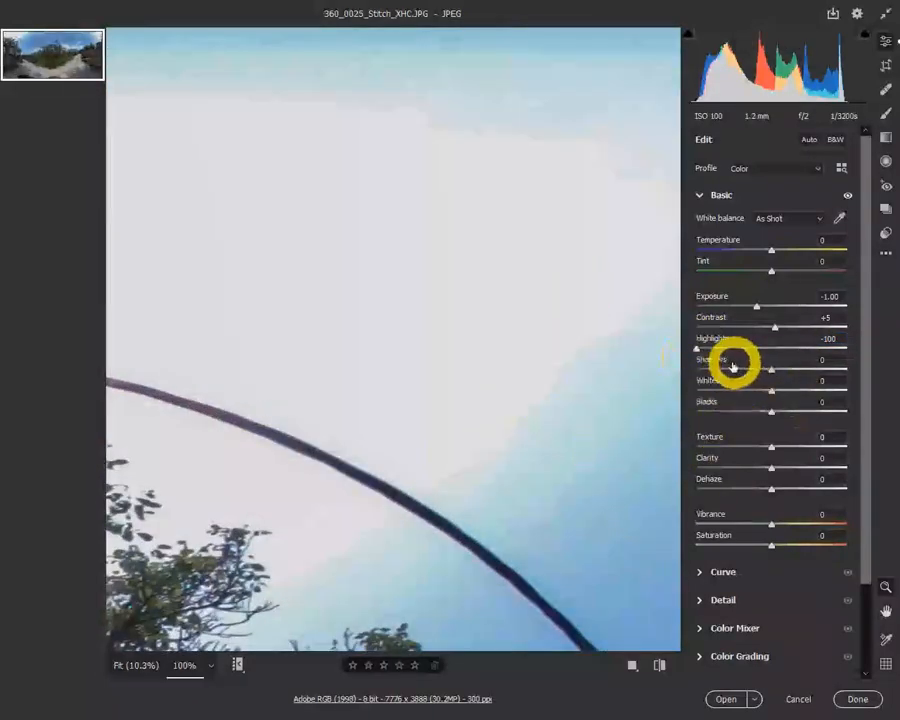
left_click(424, 339)
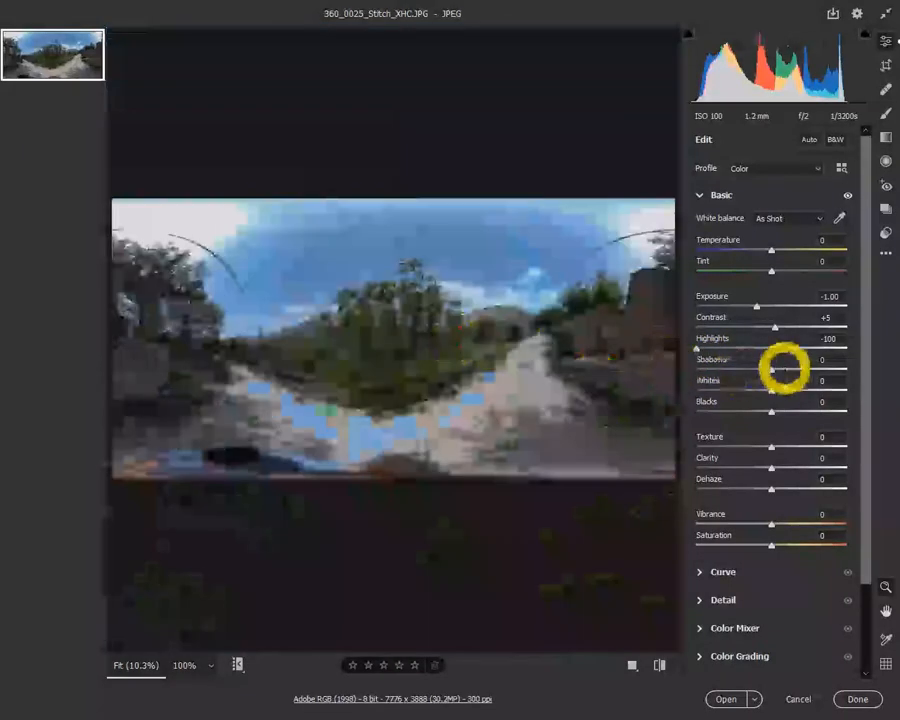
left_click_drag(699, 354, 768, 358)
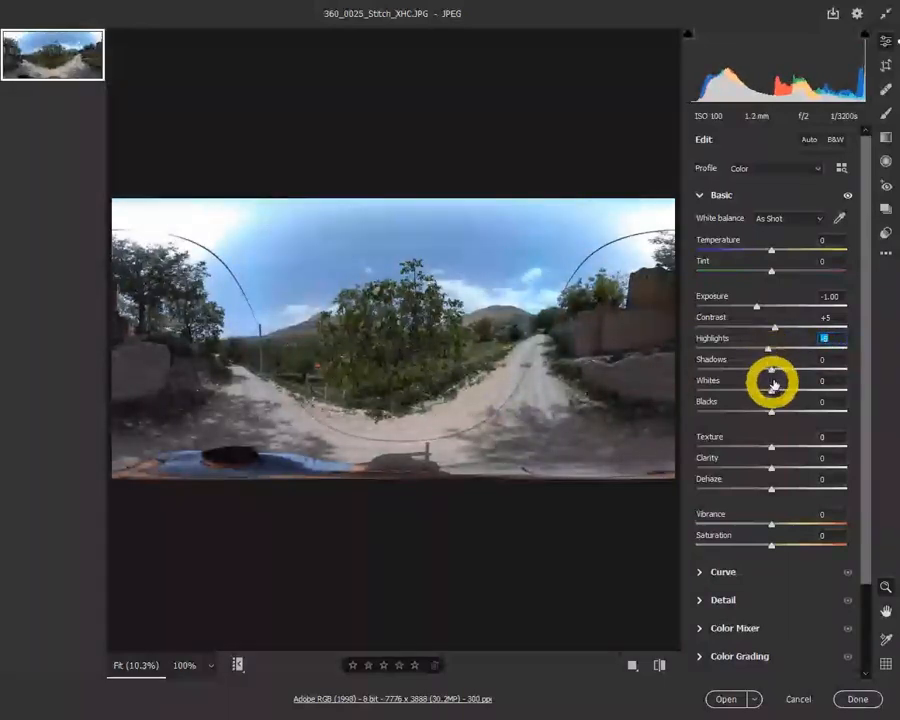
Raise Shadows to +100 to brighten the dark areas of the road, walls and trees.
left_click_drag(772, 372, 860, 382)
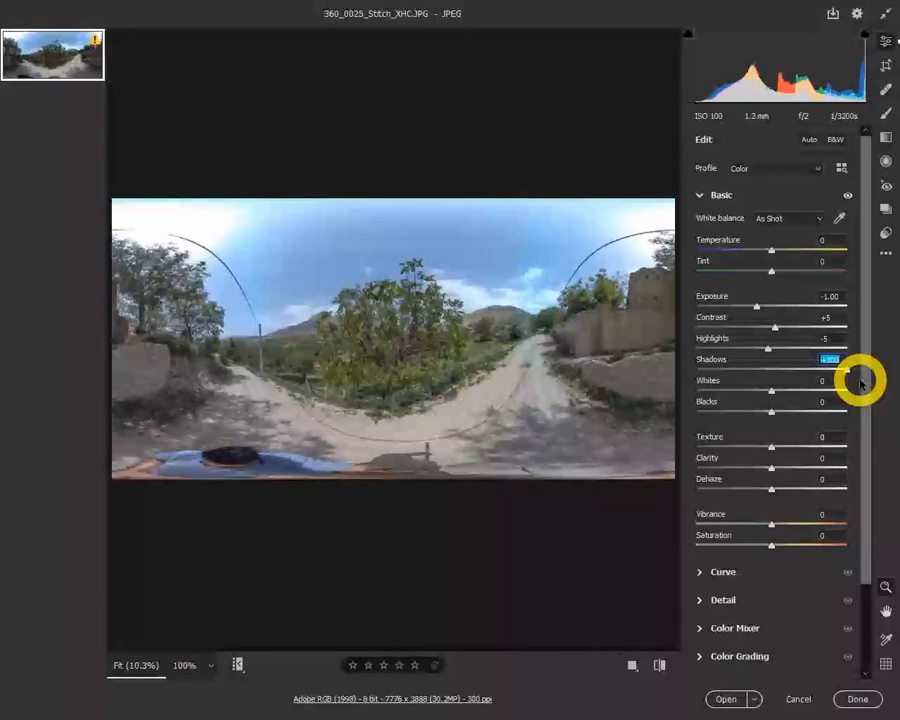
mouse_move(860, 382)
left_mouse_down()
mouse_move(706, 372)
mouse_move(848, 372)
left_mouse_up()
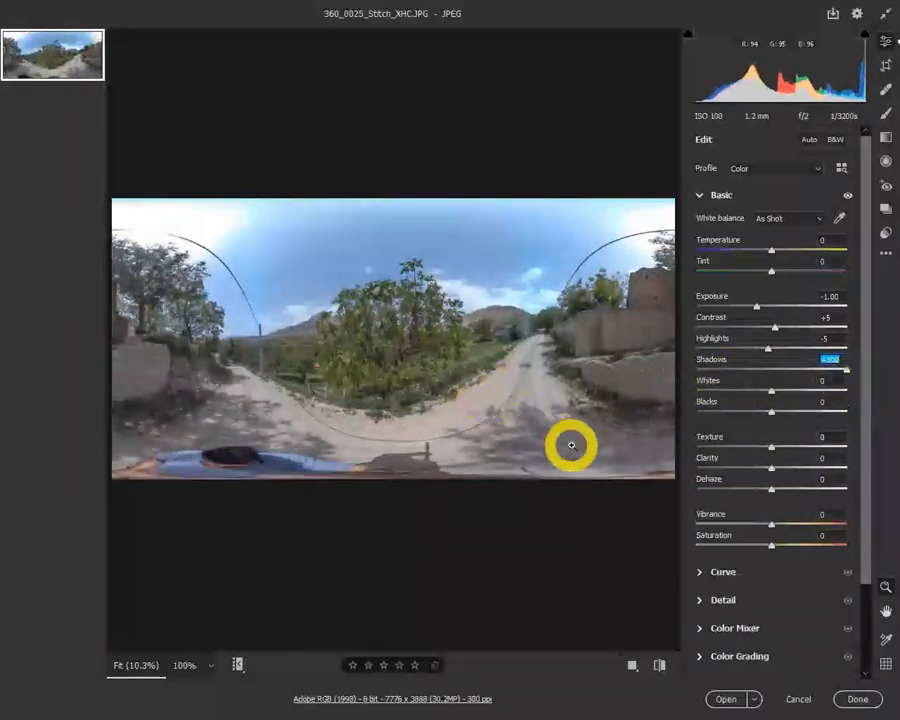
left_click_drag(160, 402, 523, 352)
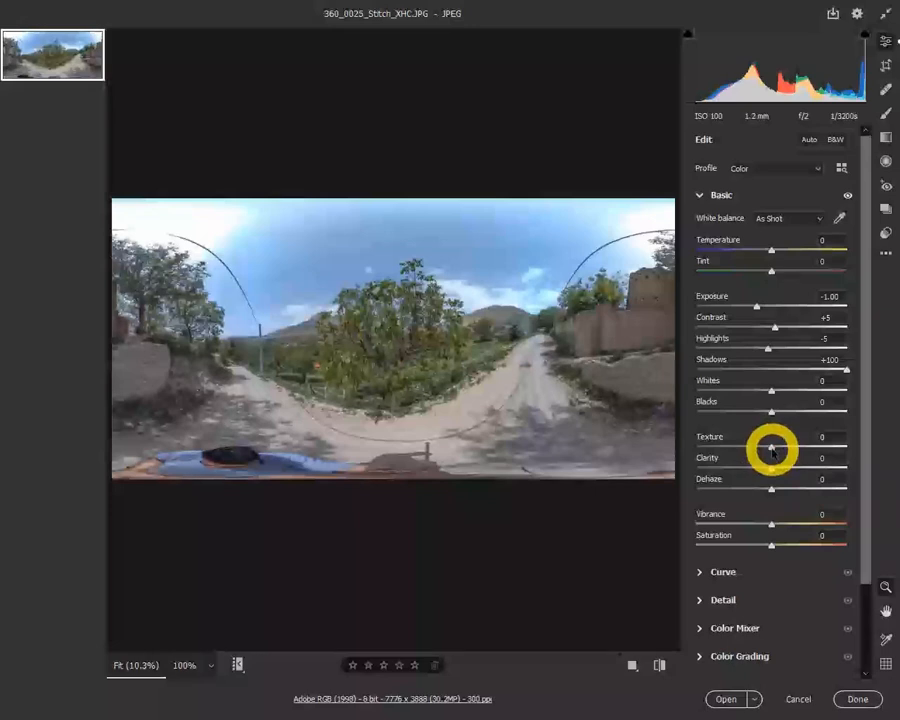
Try Texture at +100 and -100 with the utility pole area magnified, and return it to 0.
left_click_drag(771, 451, 866, 456)
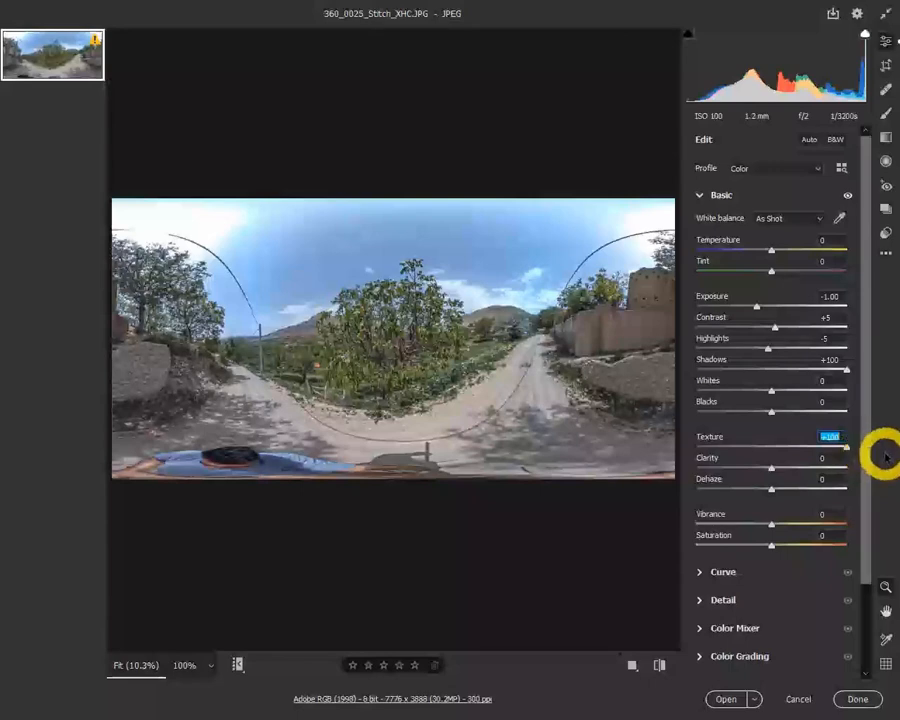
left_click(245, 343)
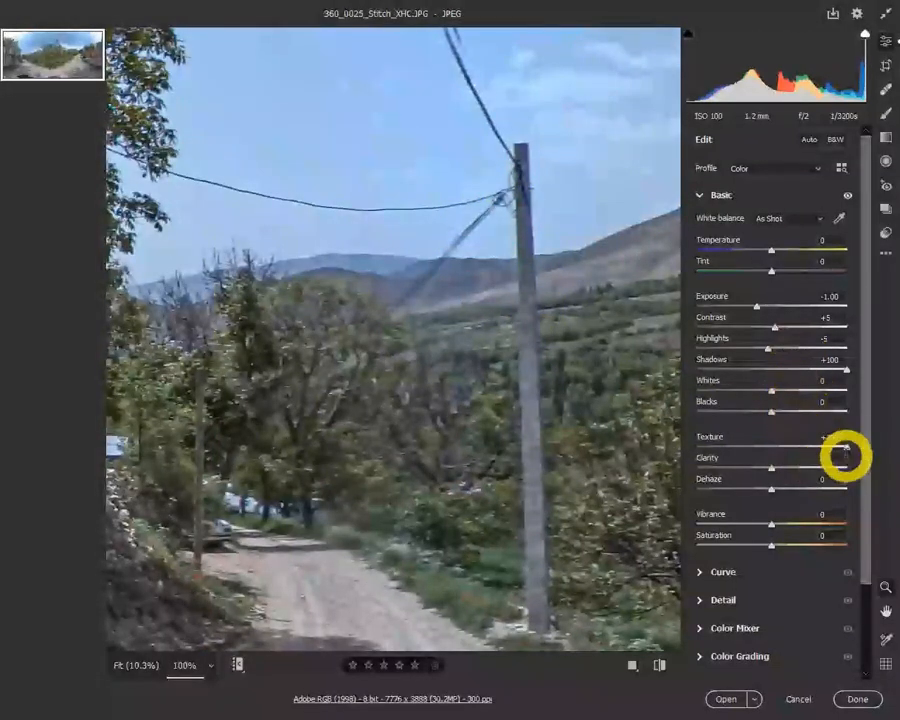
left_click_drag(846, 447, 683, 442)
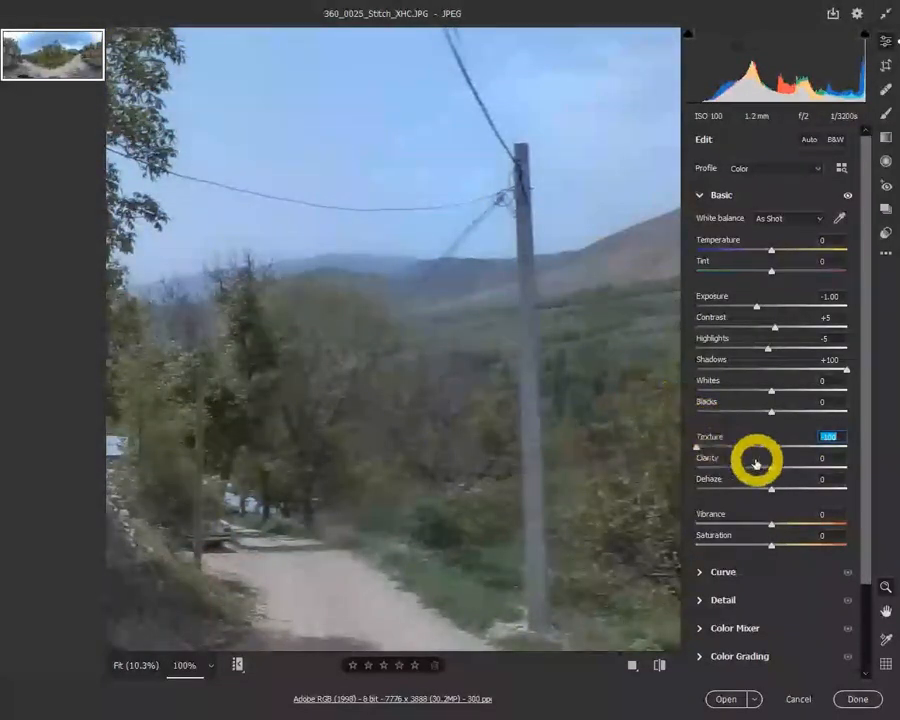
left_click_drag(698, 448, 771, 447)
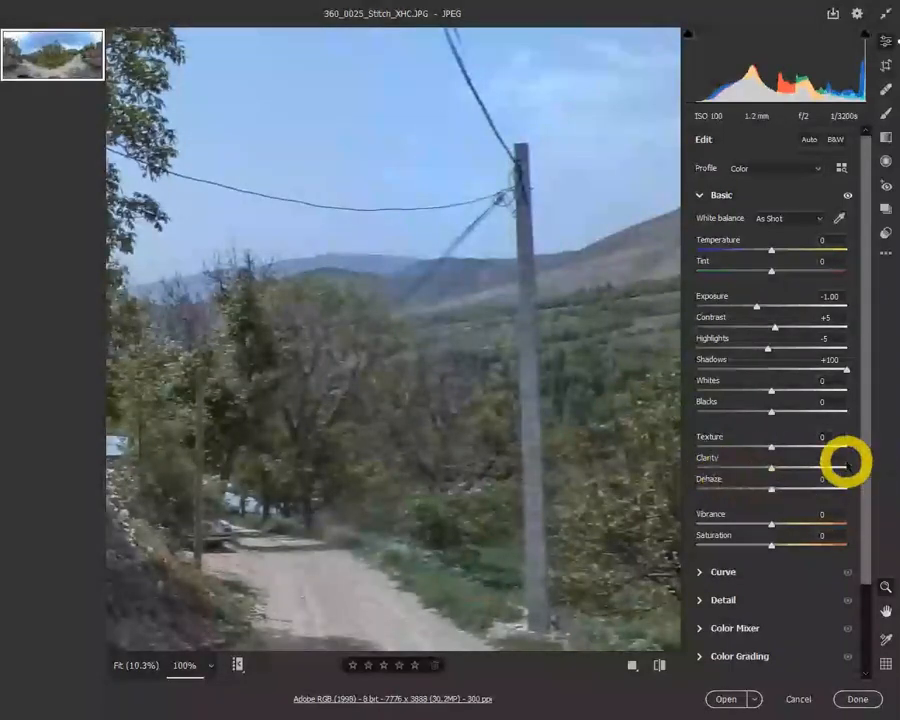
Try Clarity at +100 and settle on +10.
left_click_drag(782, 467, 855, 482)
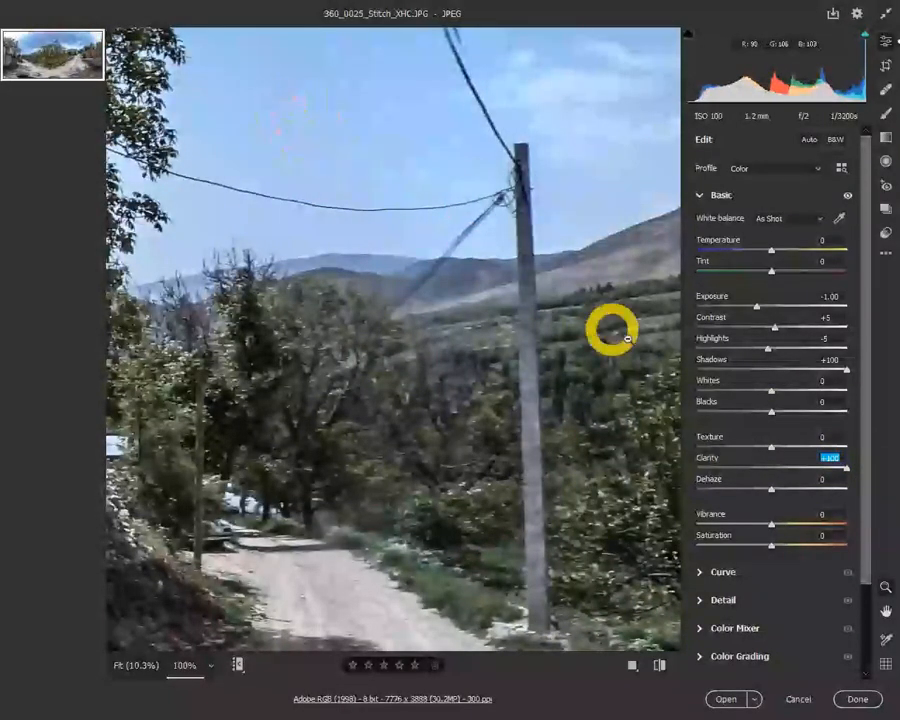
left_click_drag(840, 466, 779, 470)
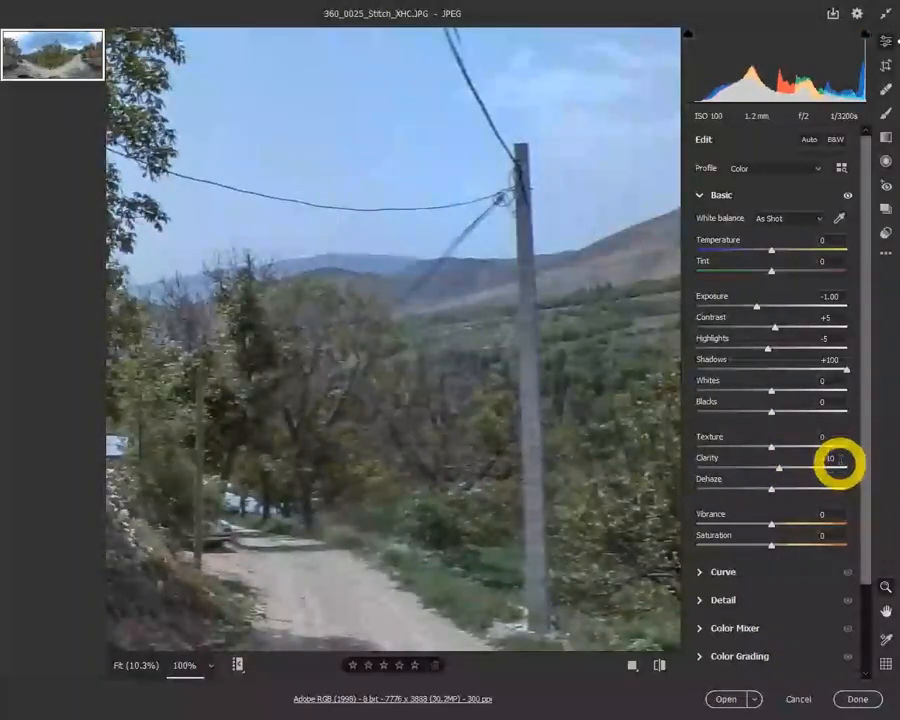
Try Dehaze at its maximum and at -53, and reset it to 0.
left_click_drag(772, 490, 855, 494)
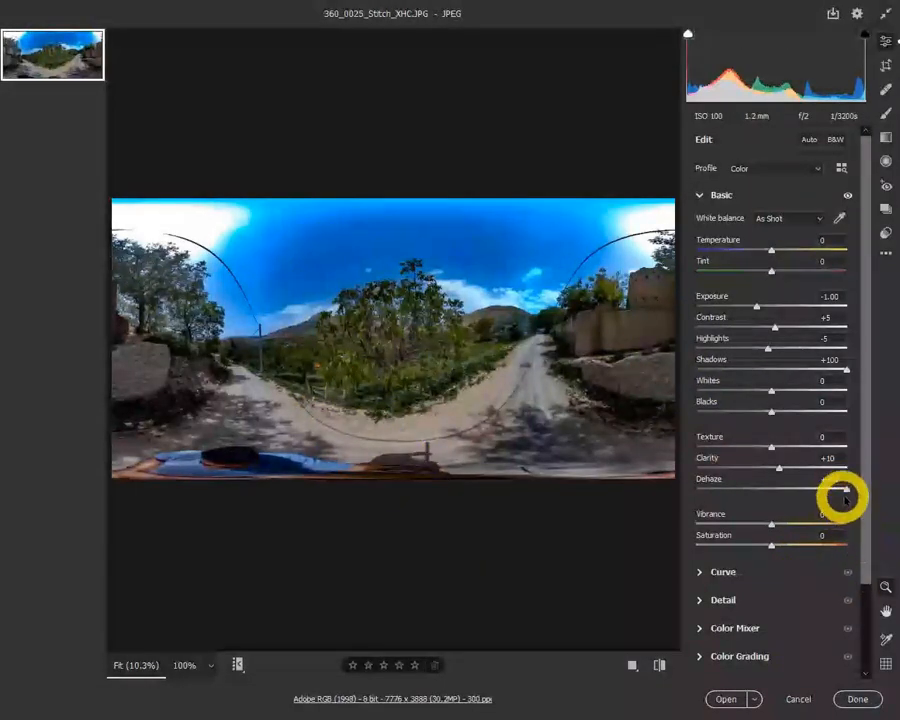
left_click_drag(845, 488, 732, 488)
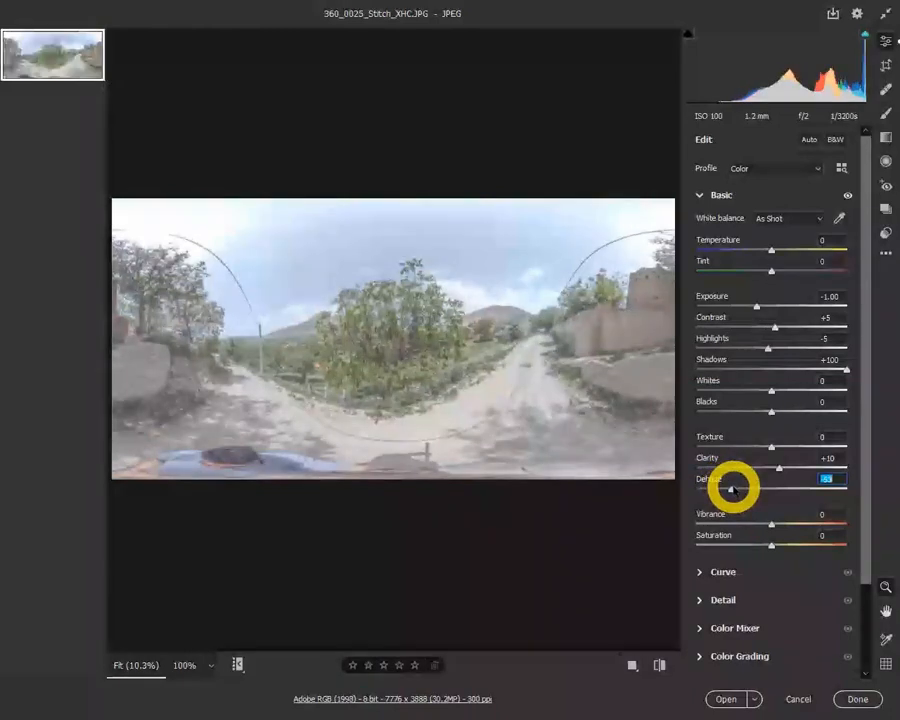
double_click(732, 488)
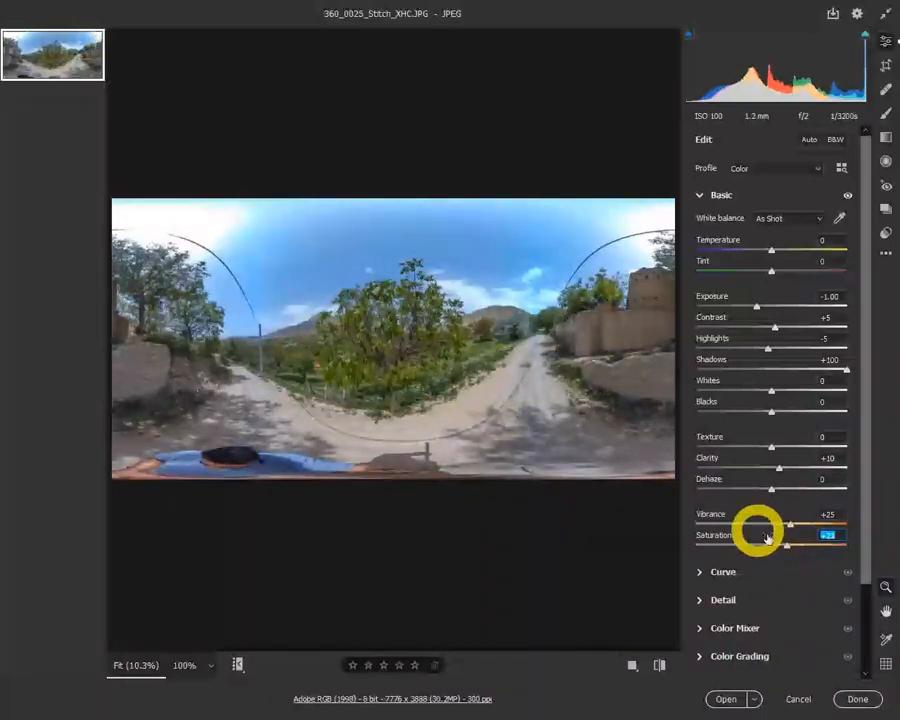
Try Saturation at +100 with the central tree magnified, and settle on Saturation +28 and Vibrance +29.
left_click(359, 341)
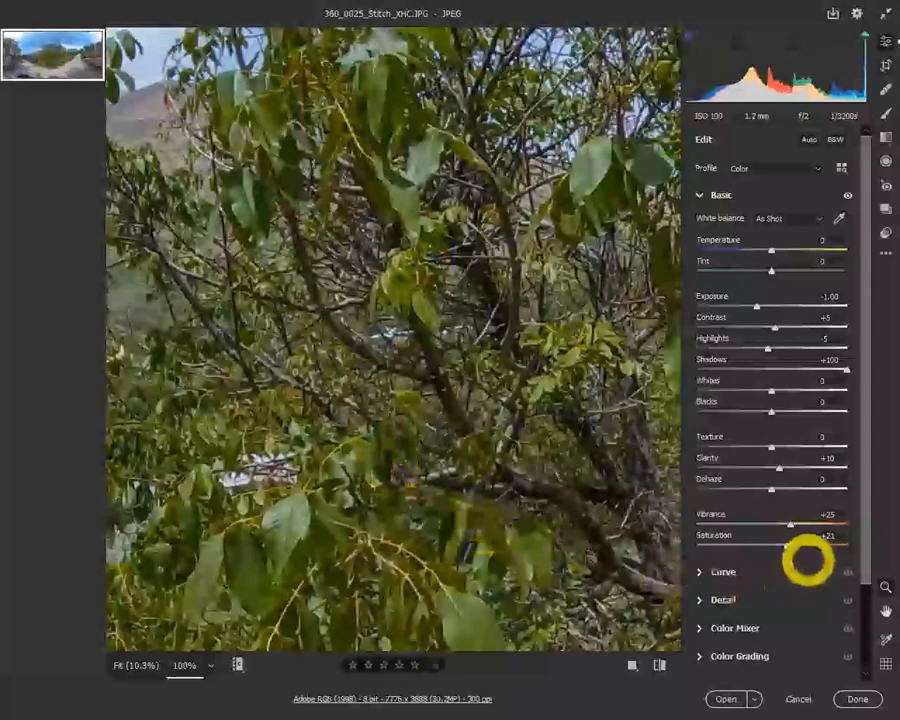
left_click_drag(792, 546, 848, 546)
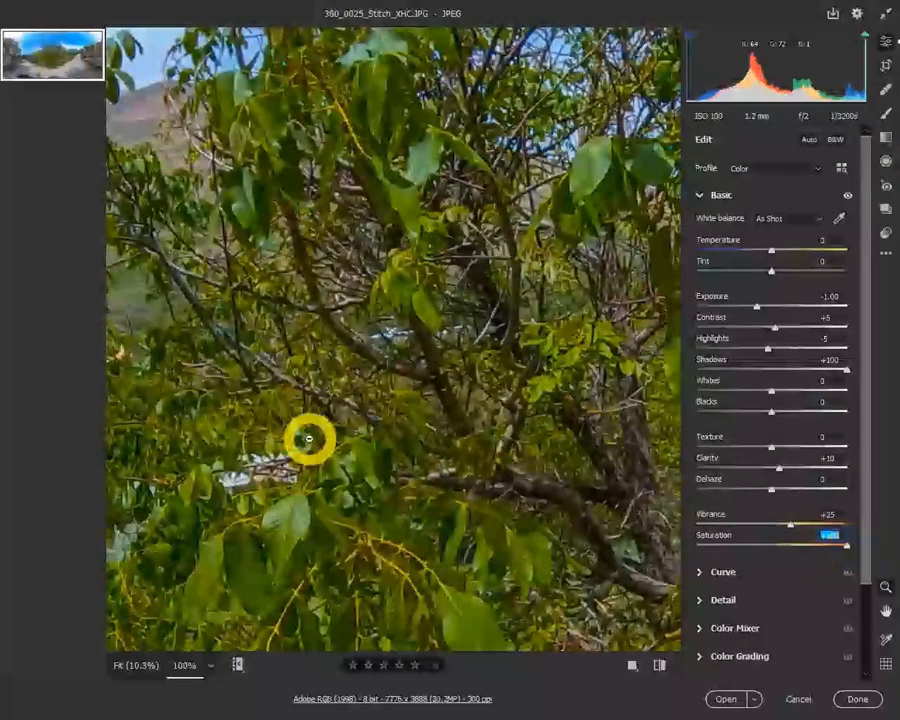
left_click(409, 456)
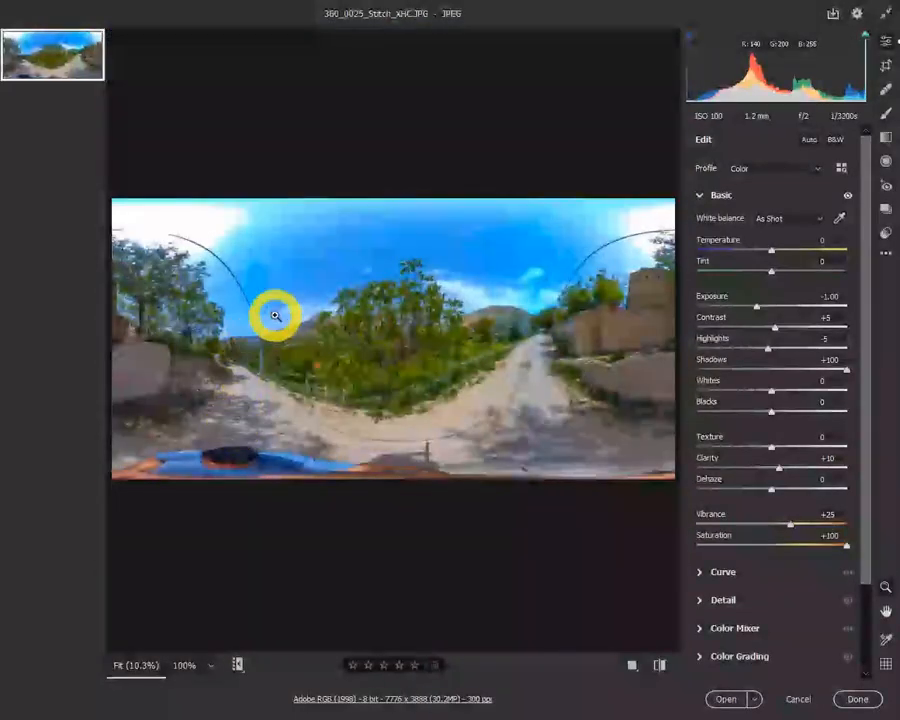
left_click_drag(845, 545, 794, 542)
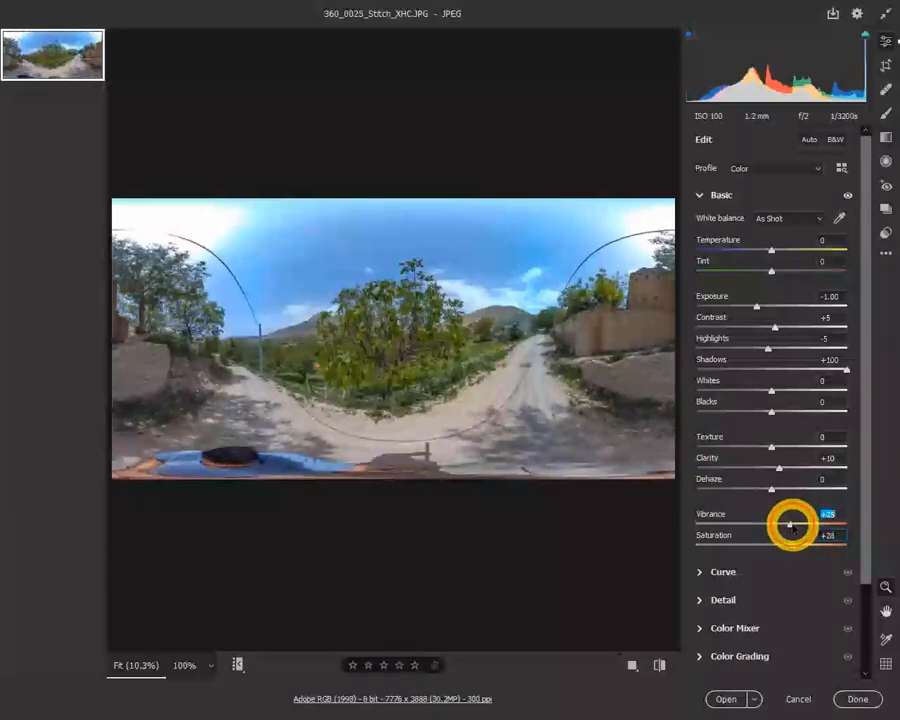
left_click(605, 295)
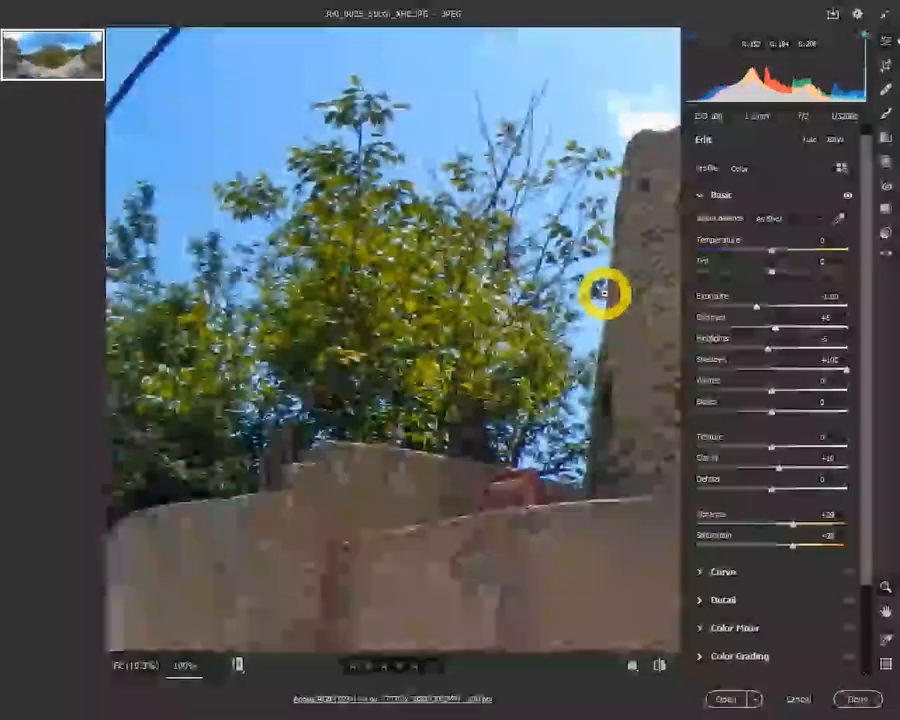
left_click(377, 348)
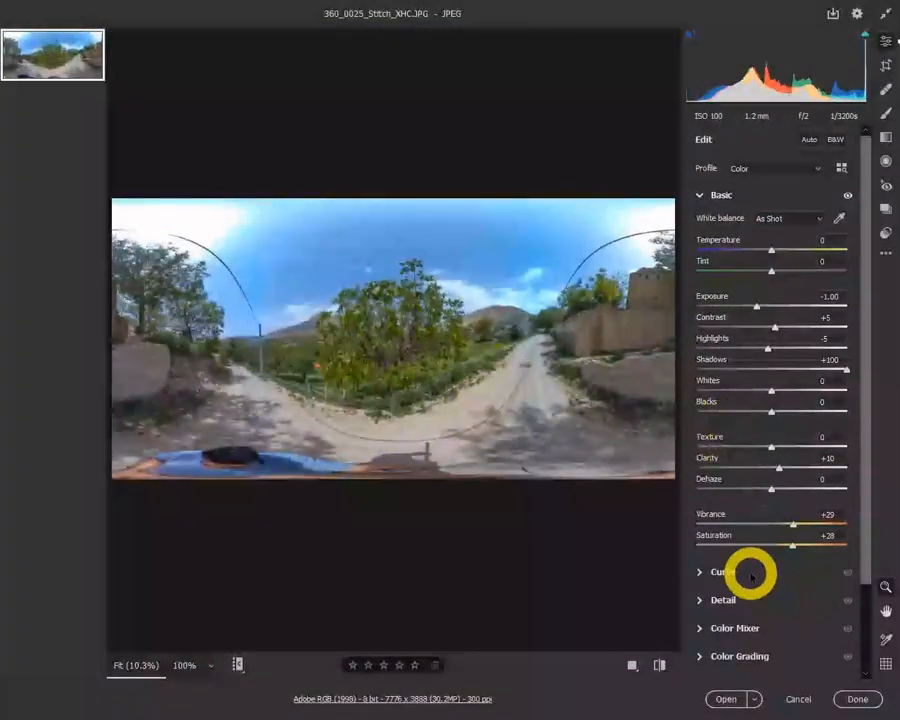
Shift the Greens hue to +21 in the Color Mixer and check the foliage and roadside grass at 100%.
left_click(702, 197)
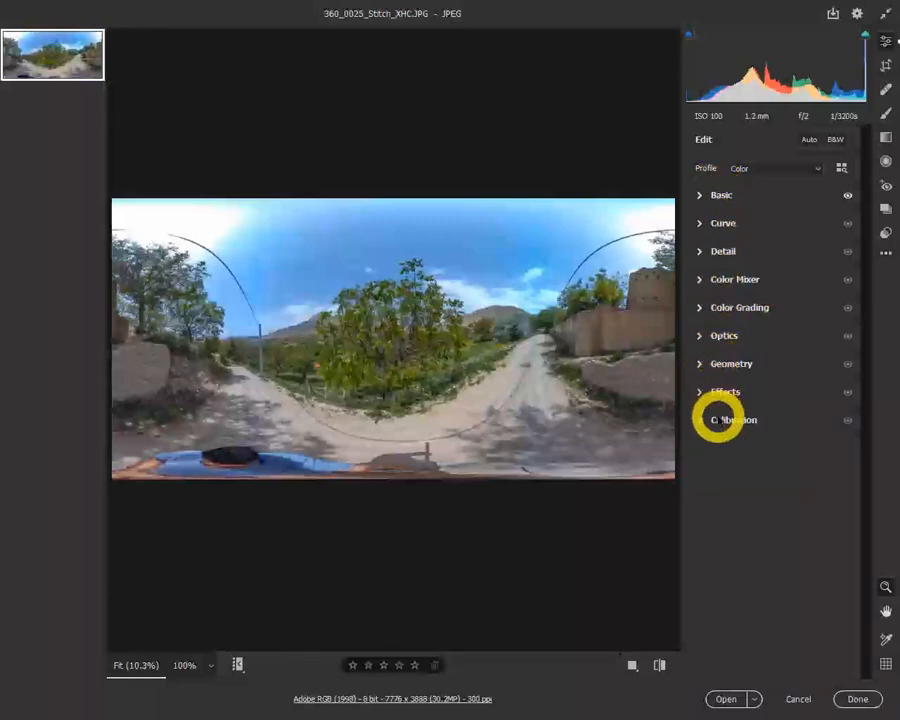
left_click(699, 282)
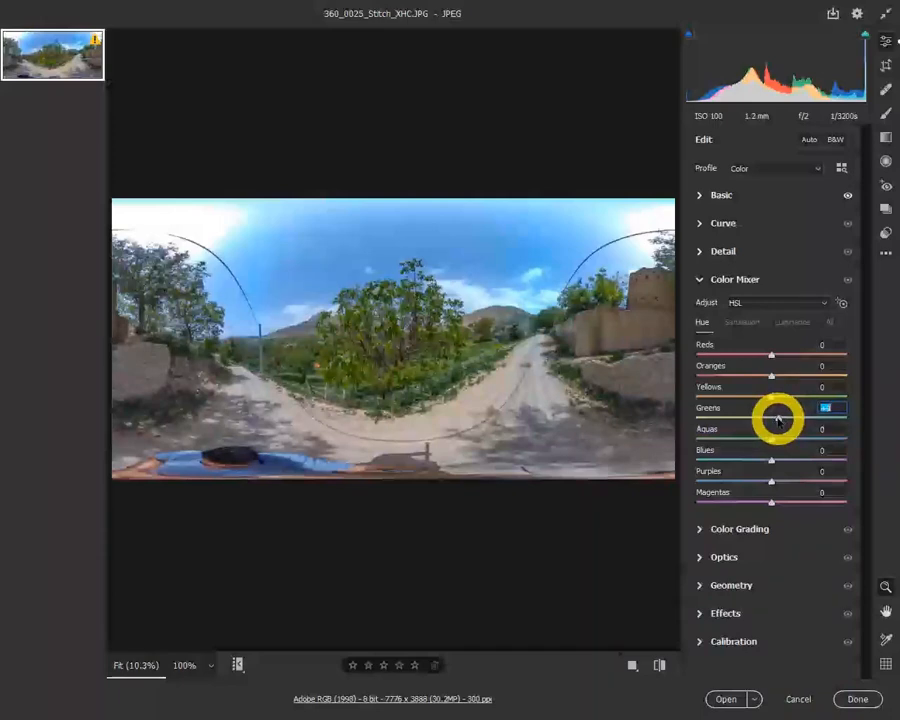
left_click(353, 350)
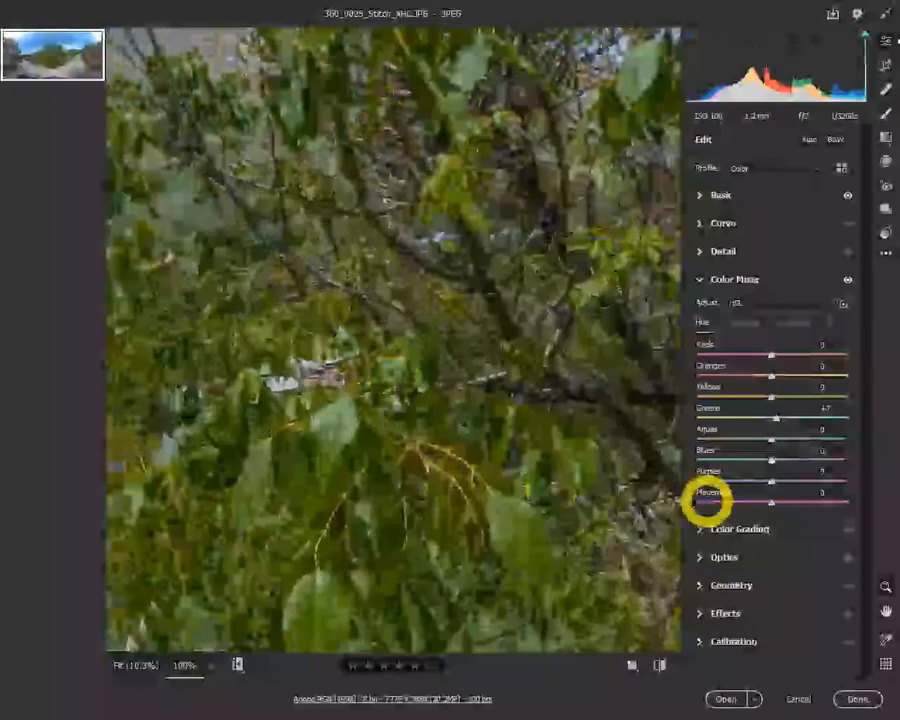
mouse_move(780, 418)
left_mouse_down()
mouse_move(836, 418)
mouse_move(782, 420)
mouse_move(790, 425)
left_mouse_up()
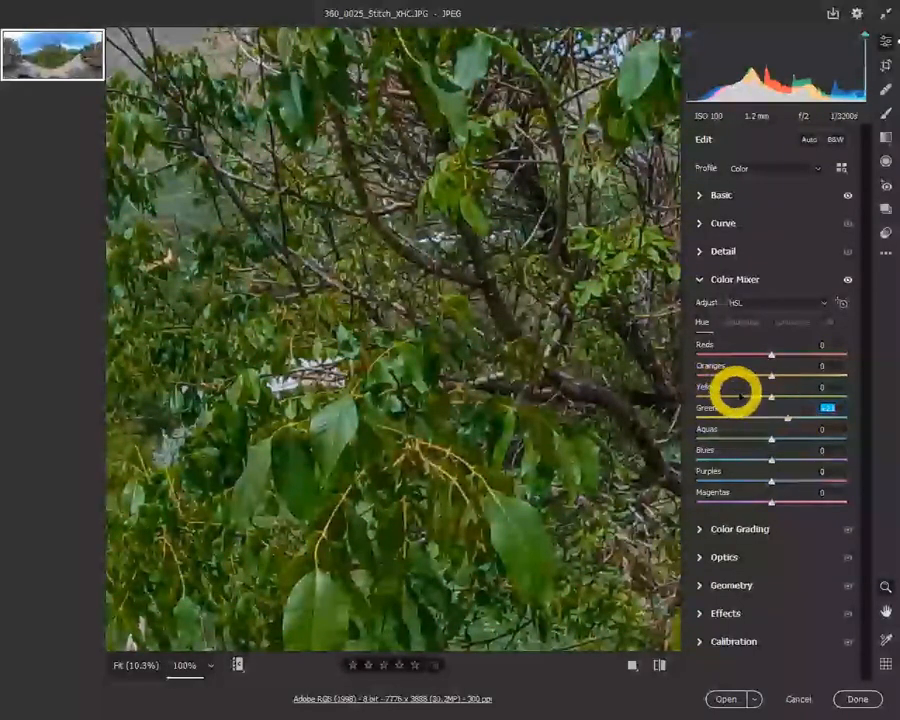
left_click(381, 377)
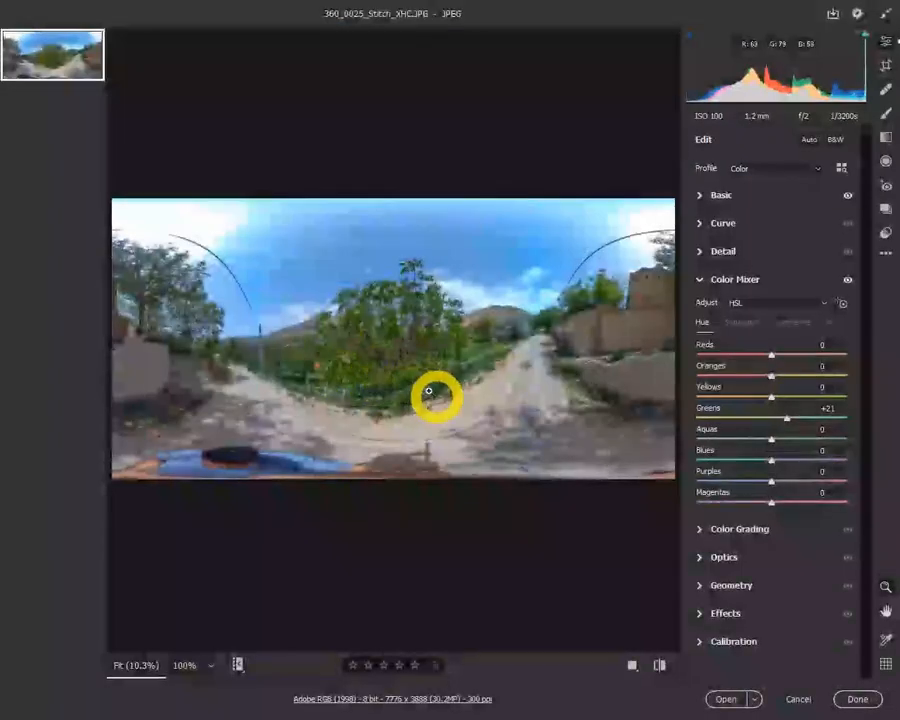
left_click(517, 343)
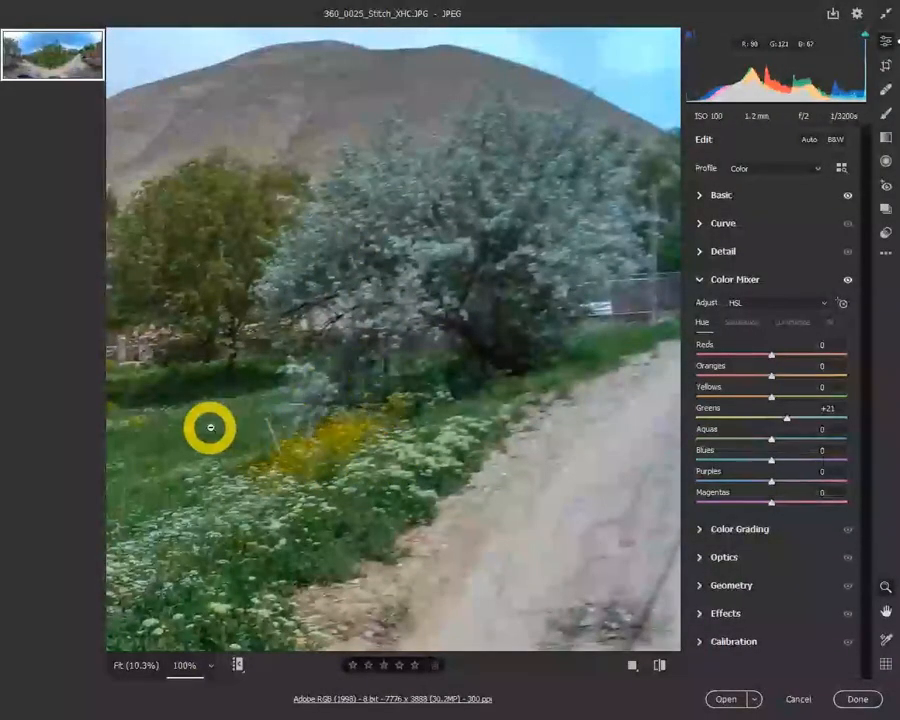
left_click_drag(190, 444, 237, 435)
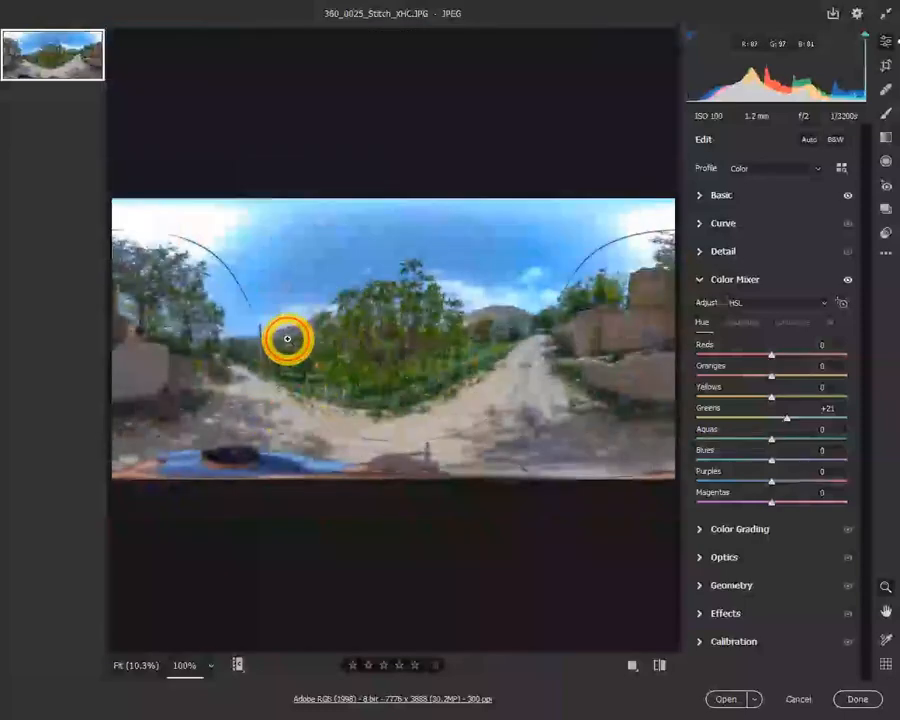
Try the Yellows hue near its maximum and at -100, settle on +50, and finish the Camera Raw edit.
left_click(287, 338)
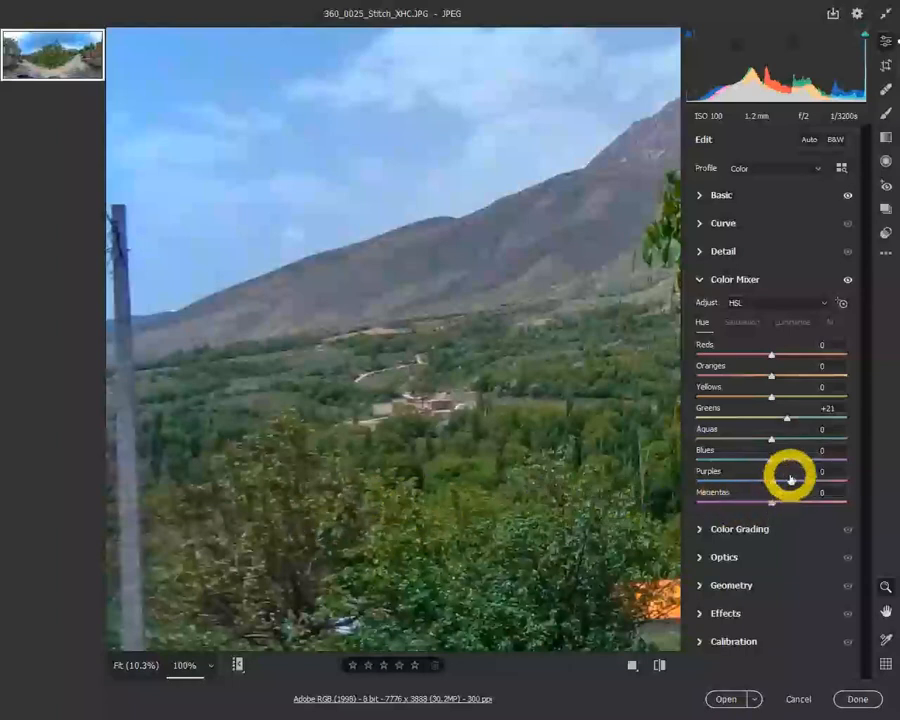
left_click_drag(771, 398, 849, 400)
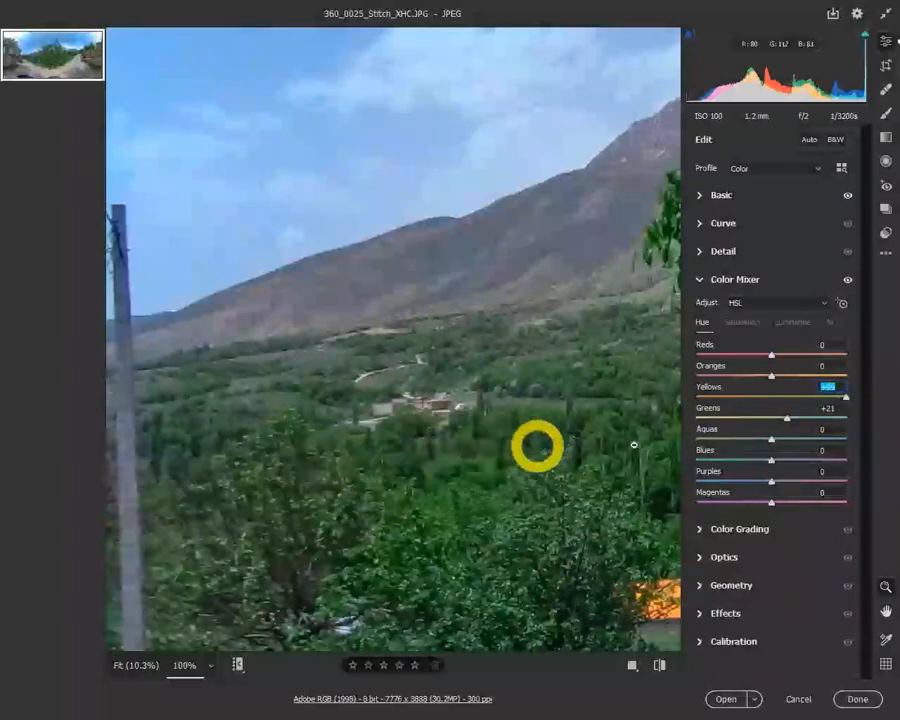
left_click_drag(846, 397, 713, 398)
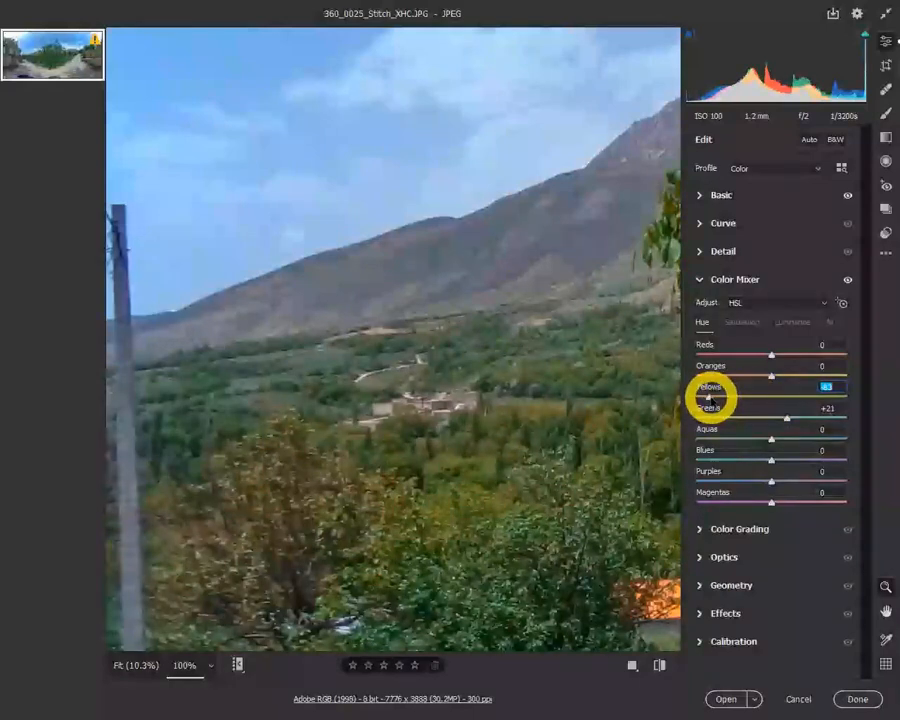
left_click_drag(705, 398, 697, 400)
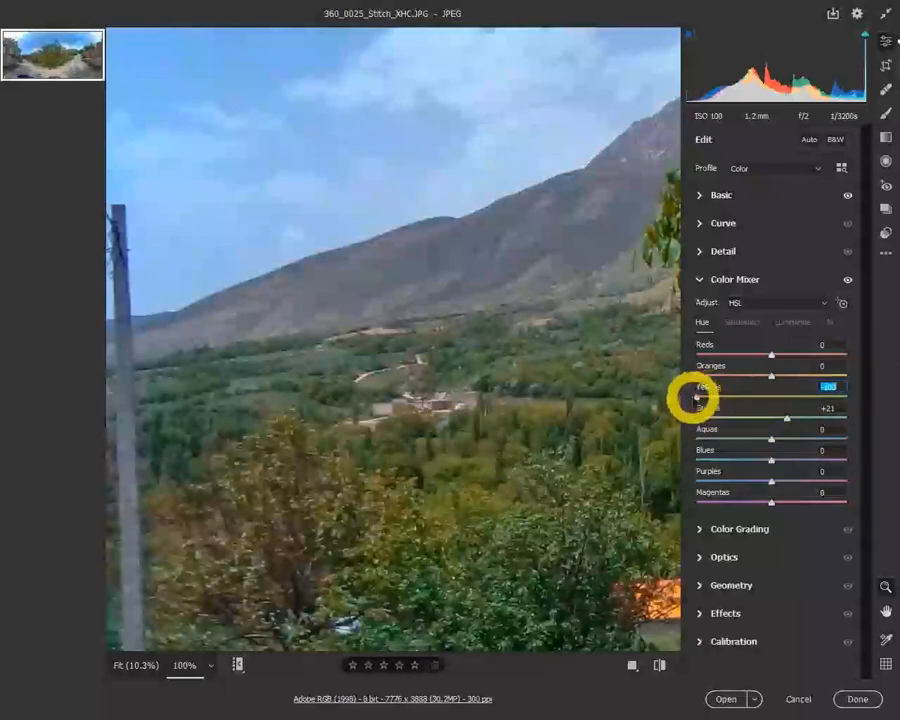
left_click_drag(697, 398, 809, 403)
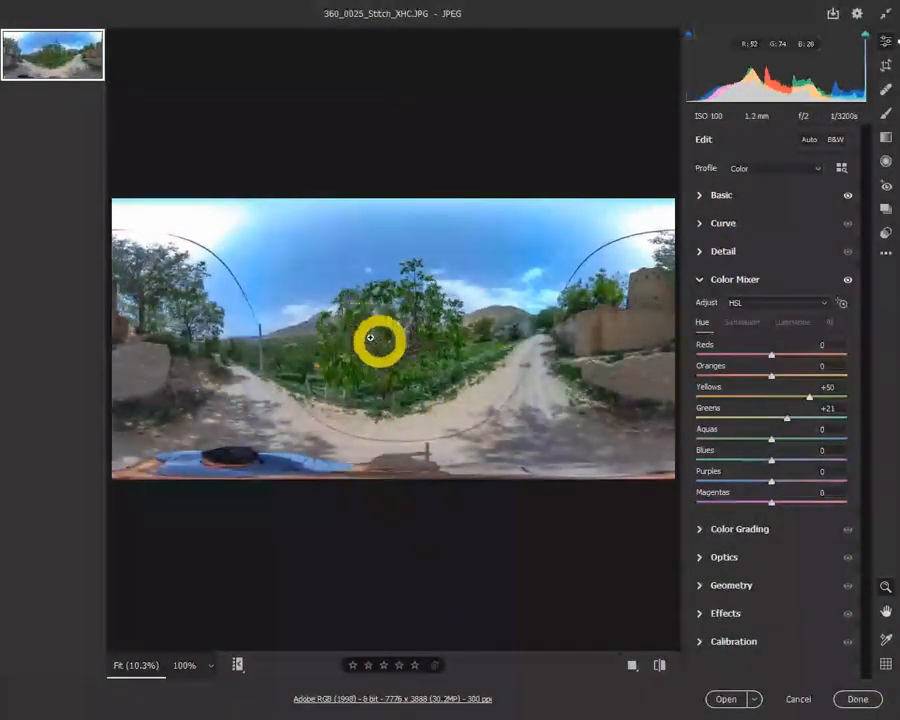
left_click(857, 700)
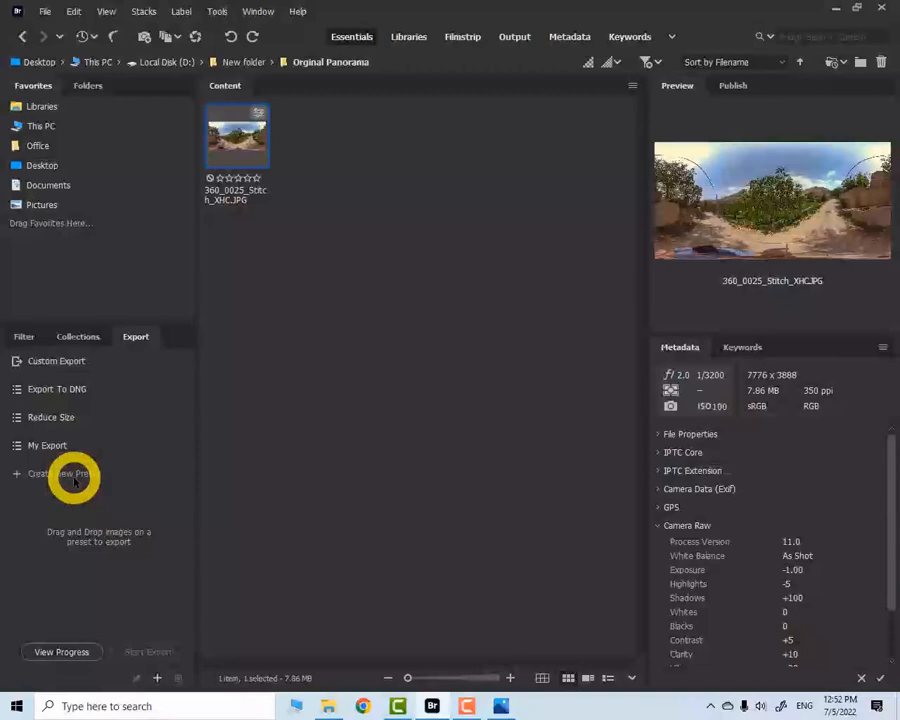
Start a new export preset in Bridge and name it "My New Export".
left_click(17, 476)
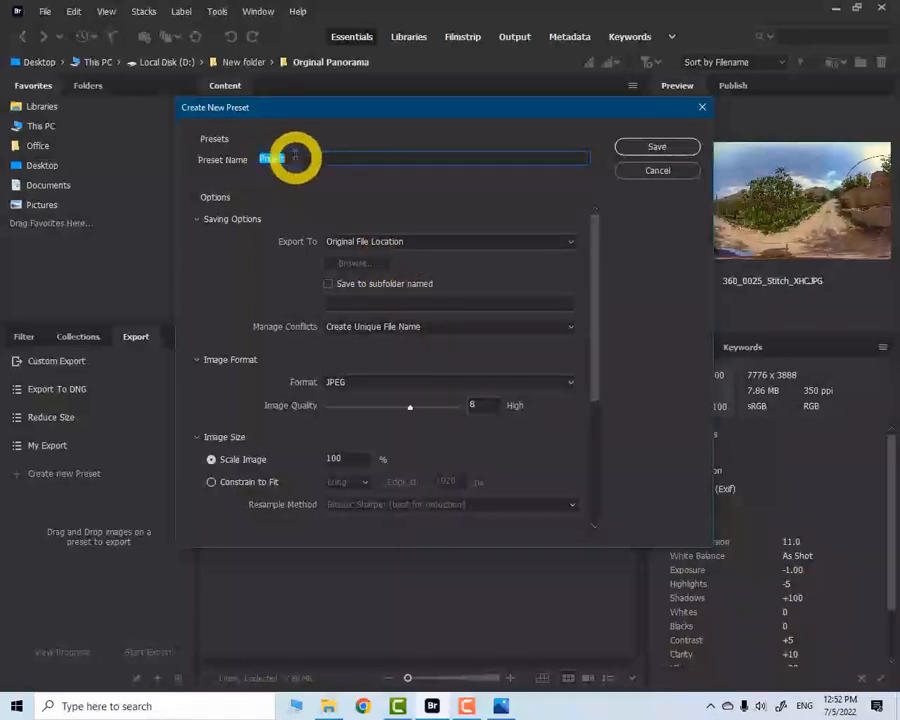
type("My New")
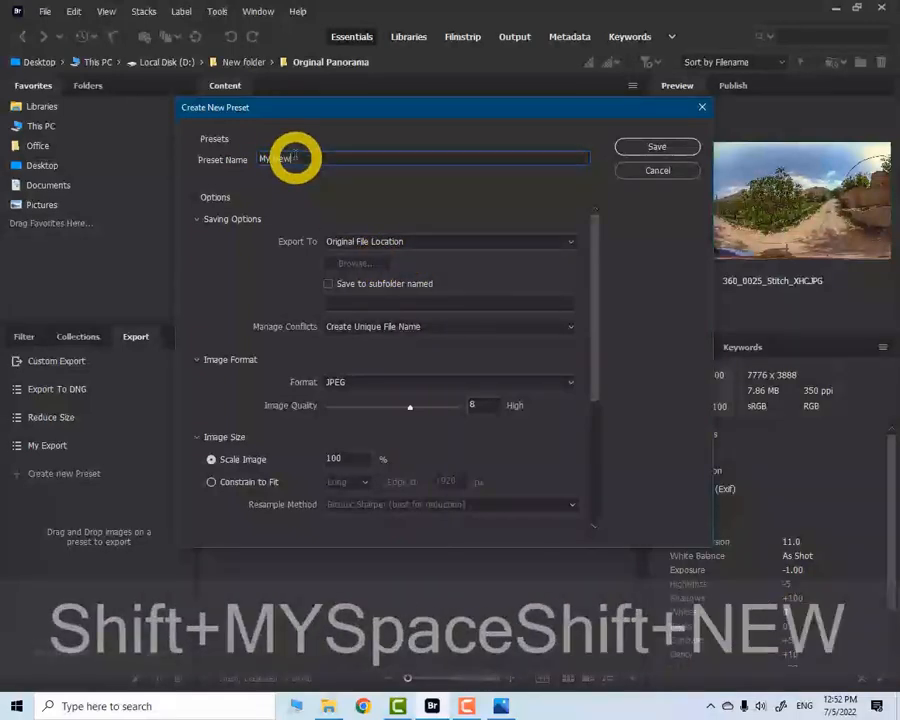
type(" Export")
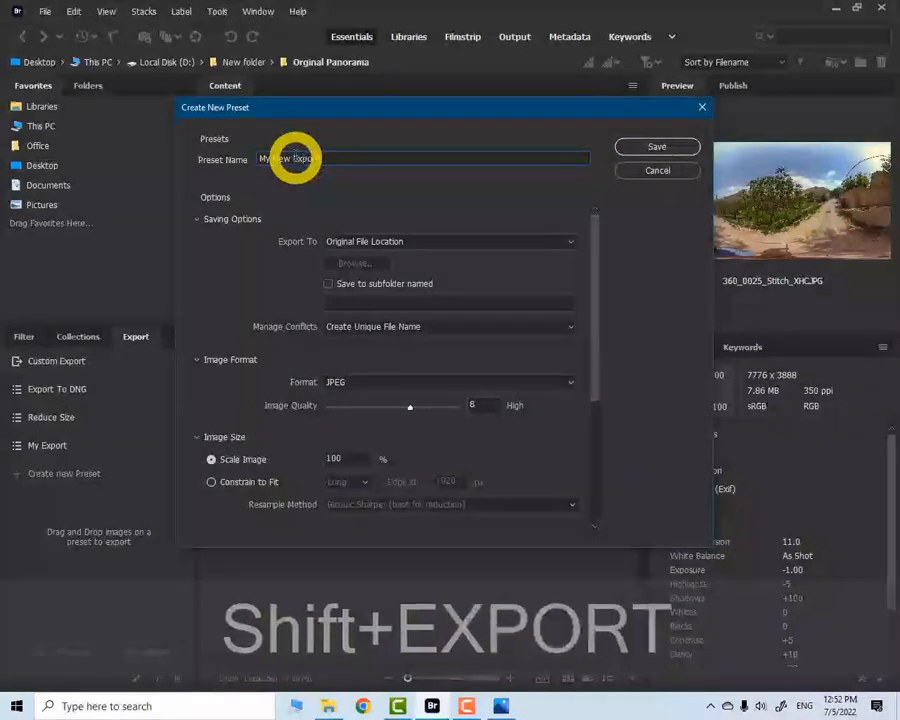
Make the preset export to a specific folder, a new one named "Edited Panorams" inside D:\New folder.
left_click(570, 242)
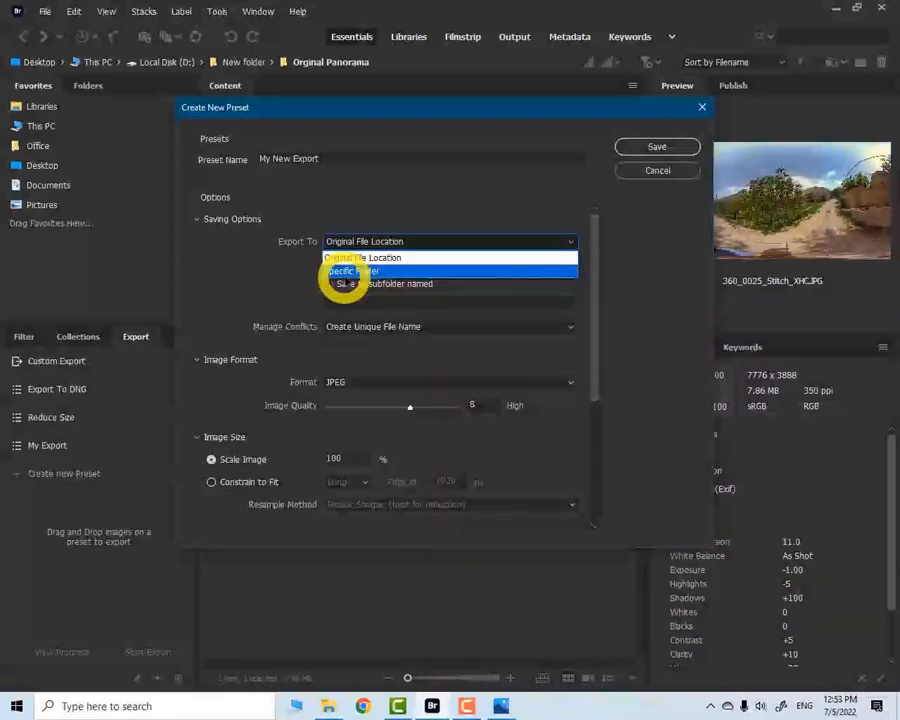
left_click(344, 272)
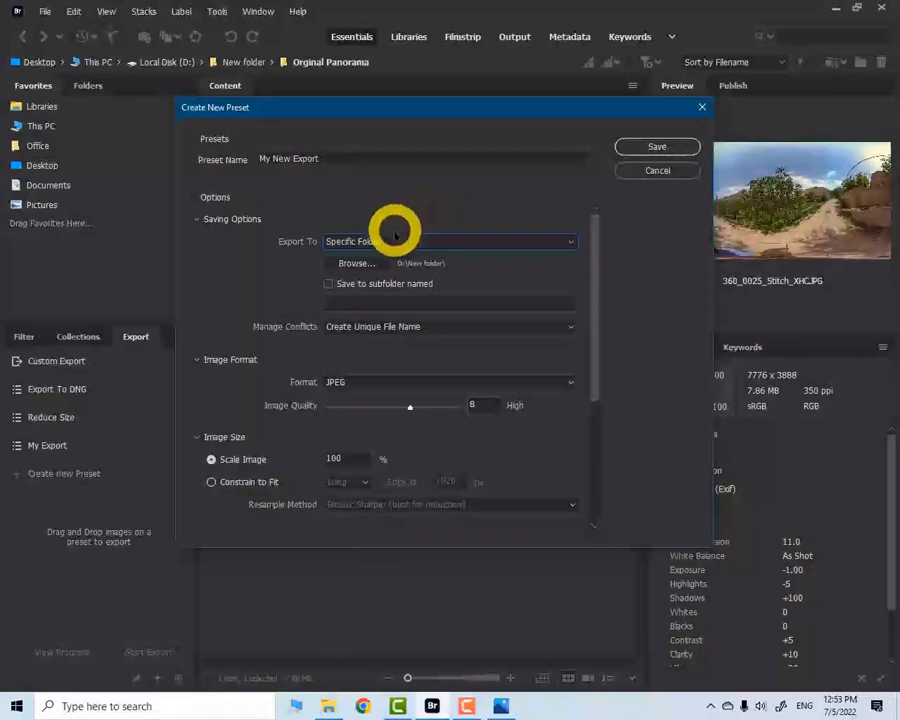
left_click(357, 262)
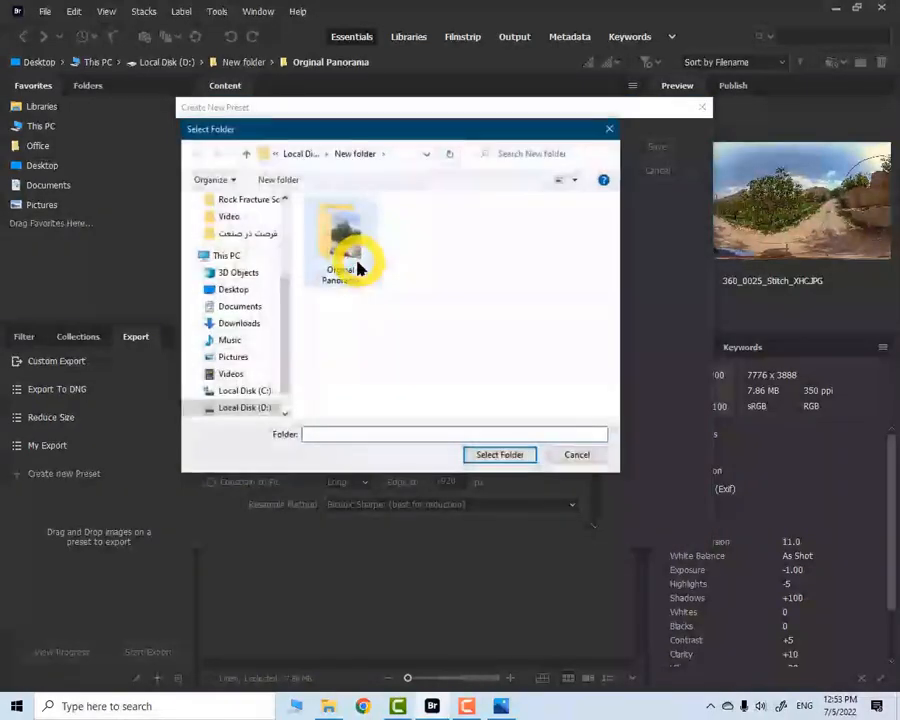
right_click(460, 287)
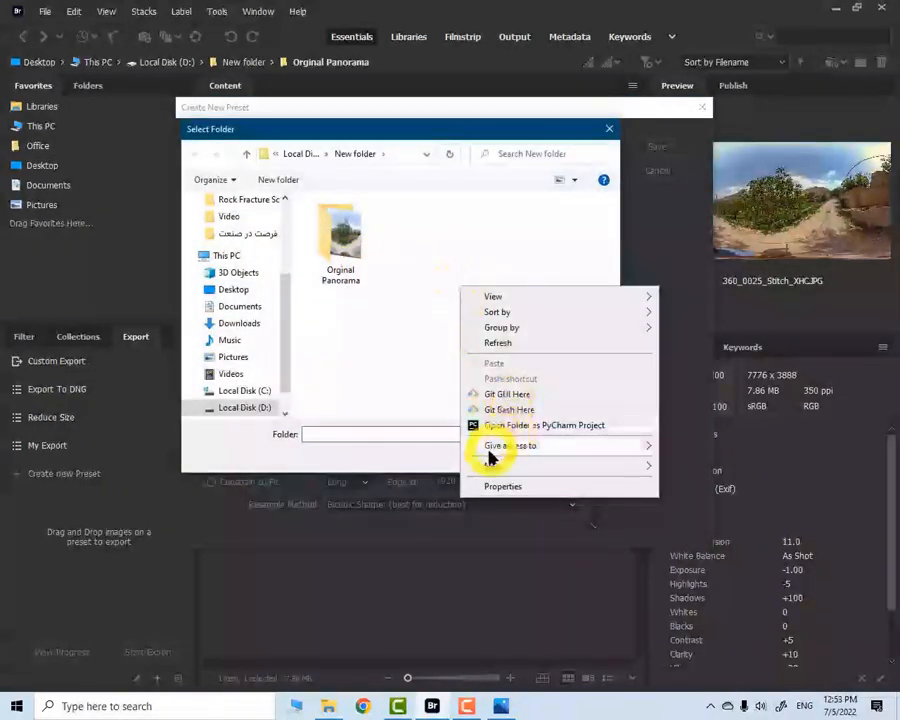
mouse_move(490, 466)
left_click(695, 467)
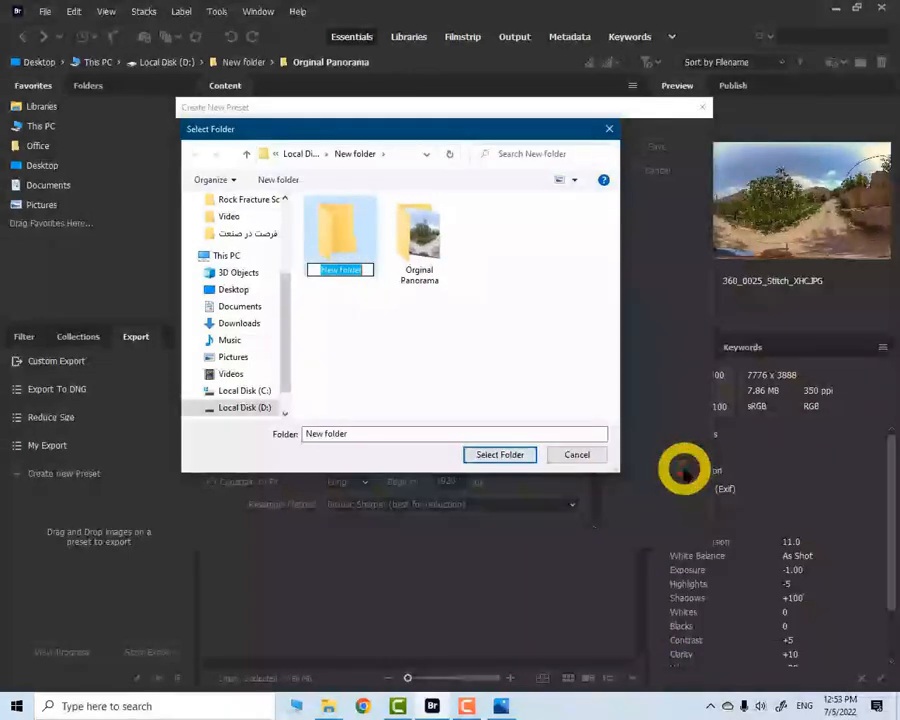
type("Edi")
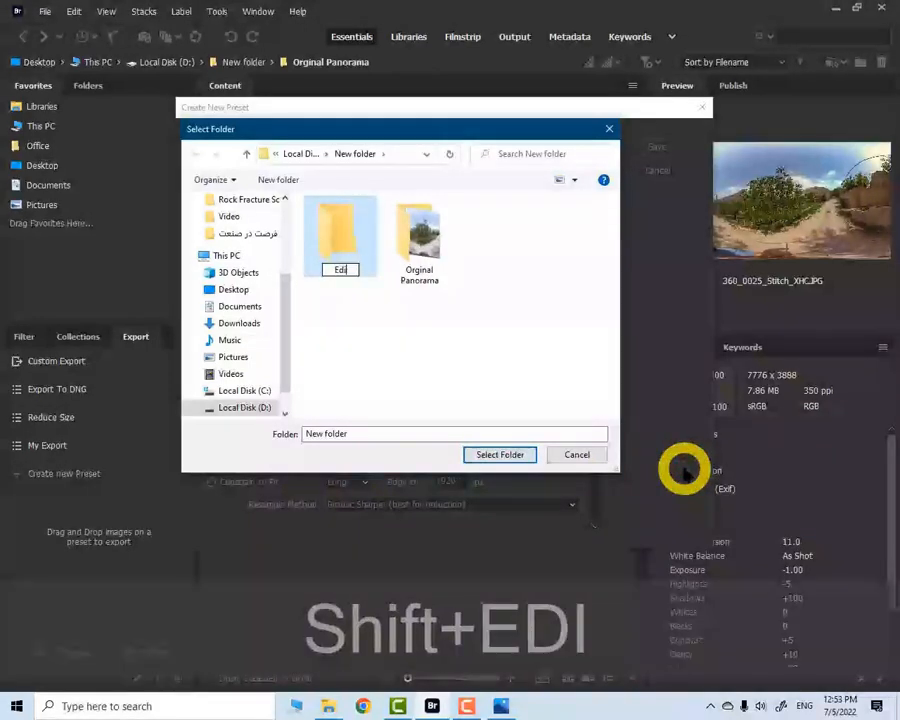
type("ted Panora")
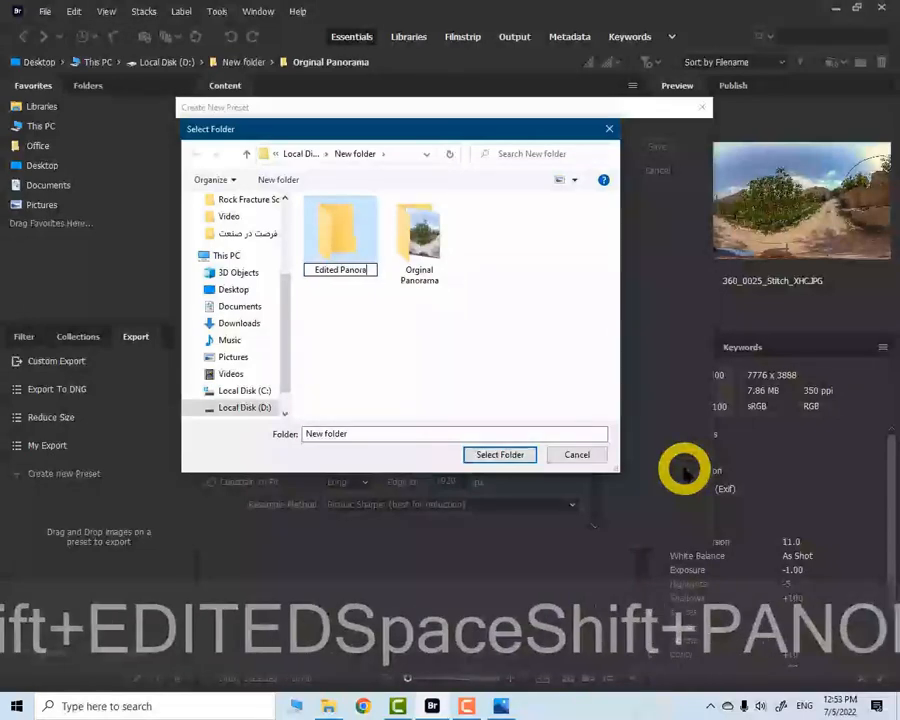
type("ms")
key("Return")
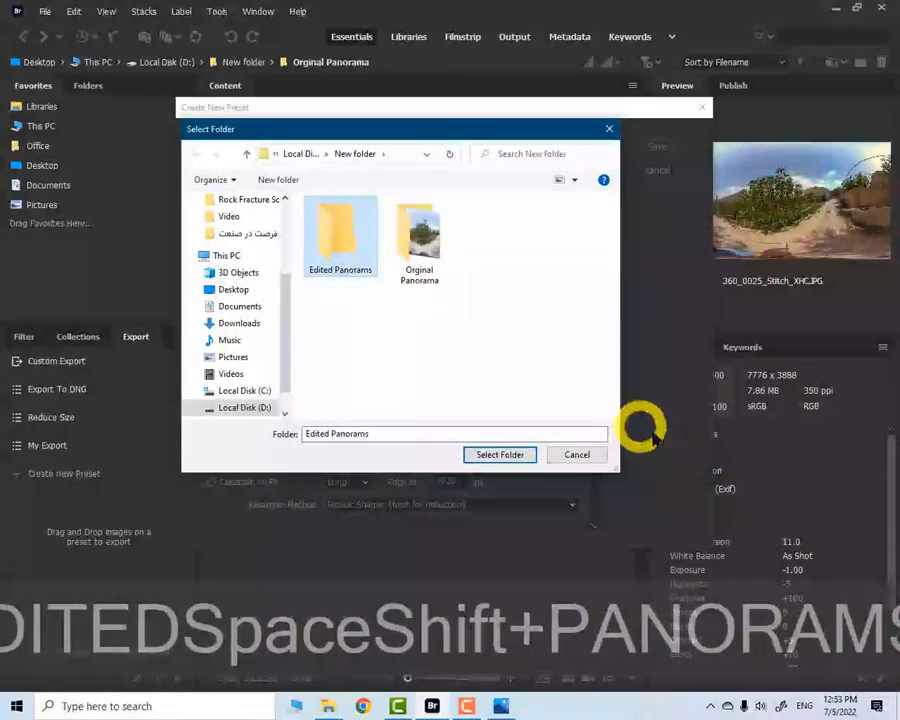
left_click(486, 455)
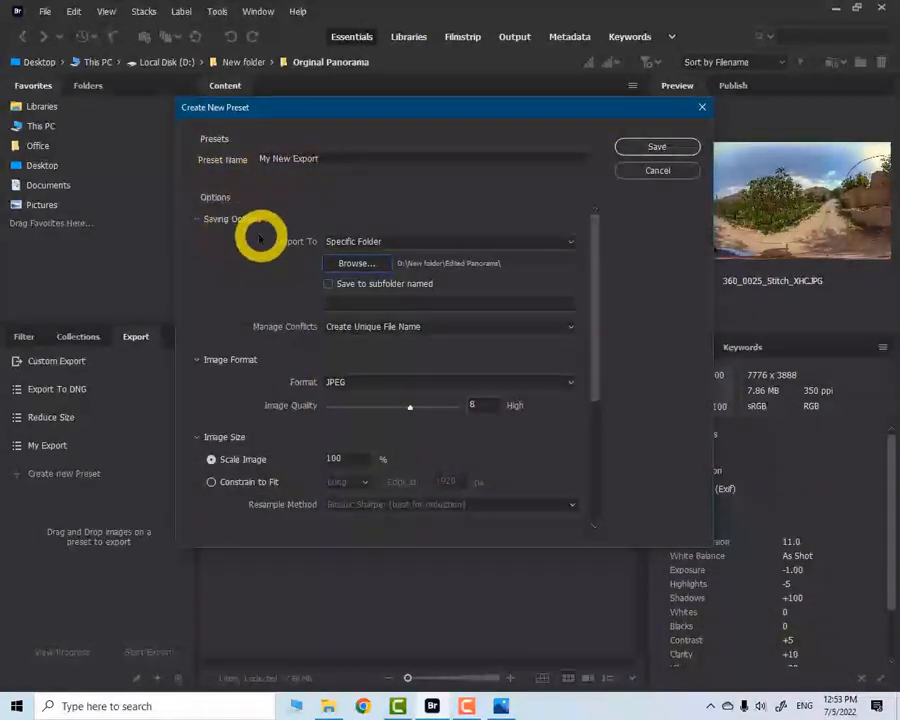
Set the preset's JPEG image quality to 12 and collapse the saving, format and size options to reach the metadata options.
left_click(199, 220)
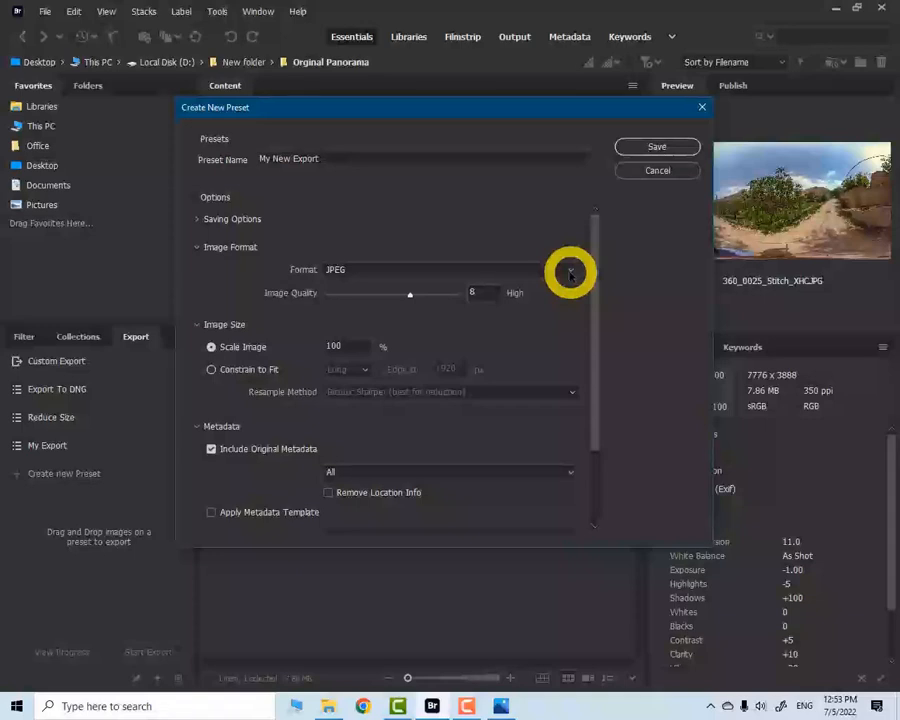
left_click_drag(411, 298, 482, 302)
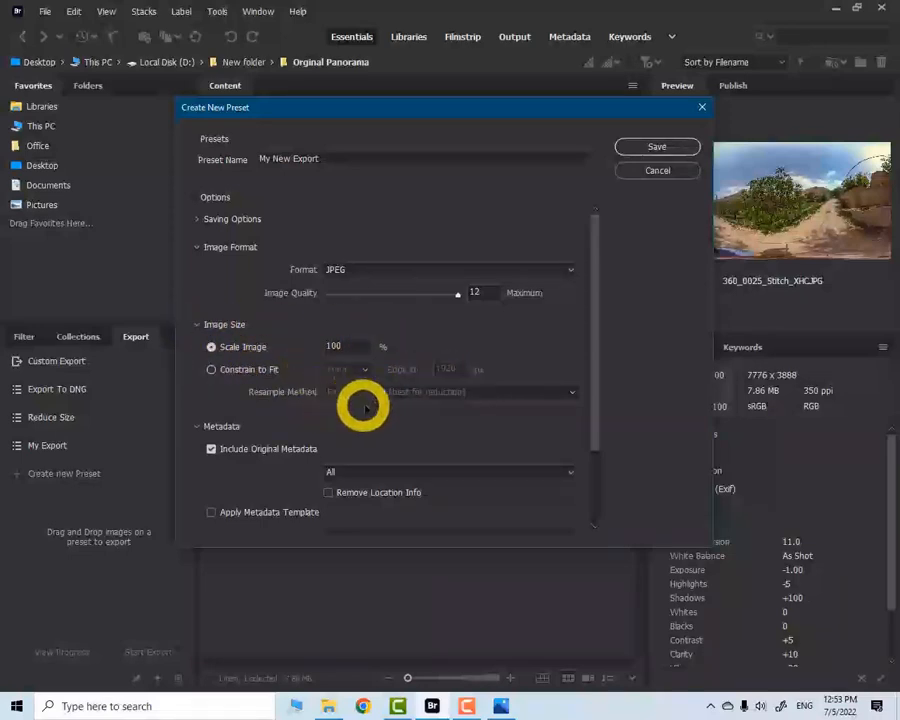
left_click(199, 326)
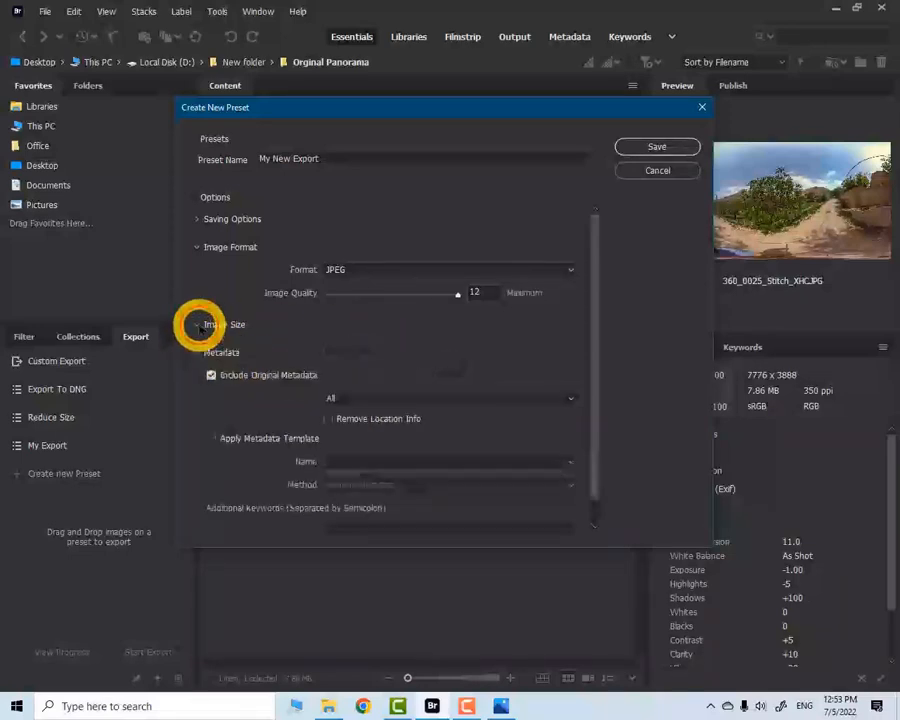
left_click(196, 247)
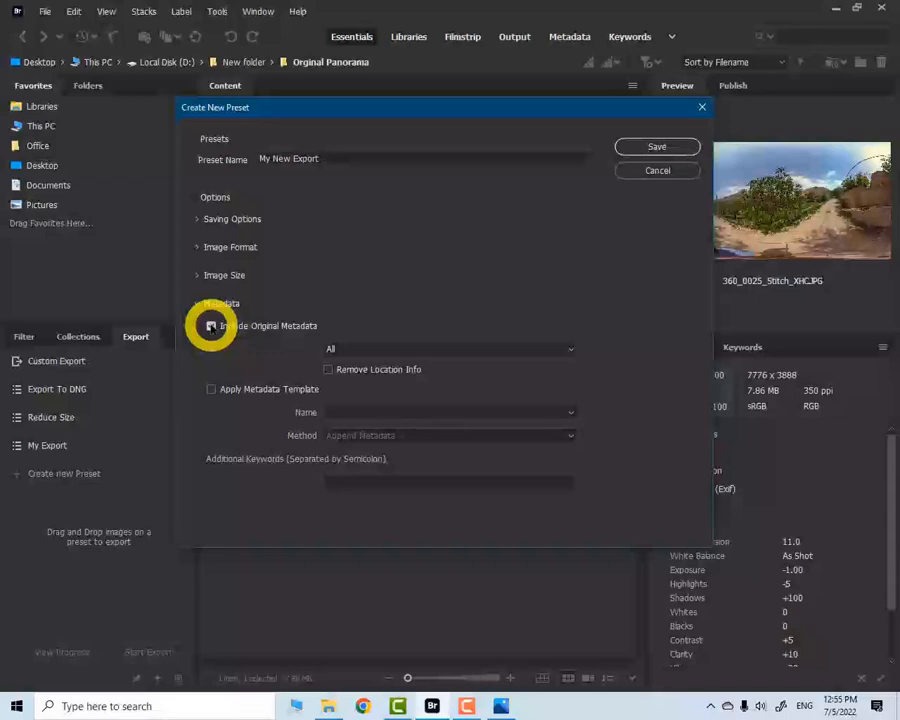
Exclude the original metadata from the My New Export preset and save the preset.
left_click(211, 326)
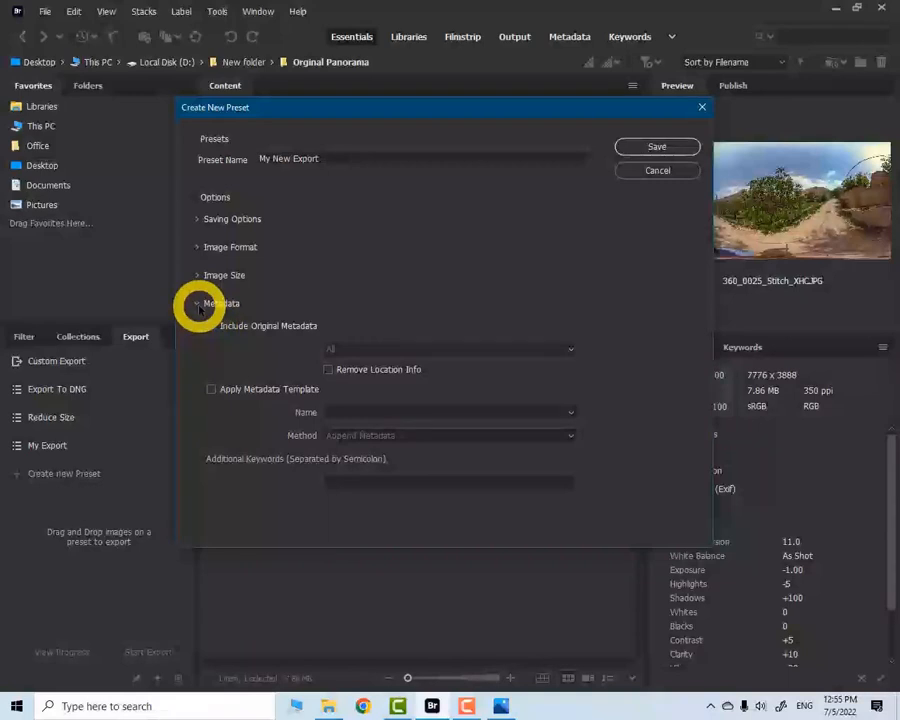
left_click(199, 304)
left_click(656, 147)
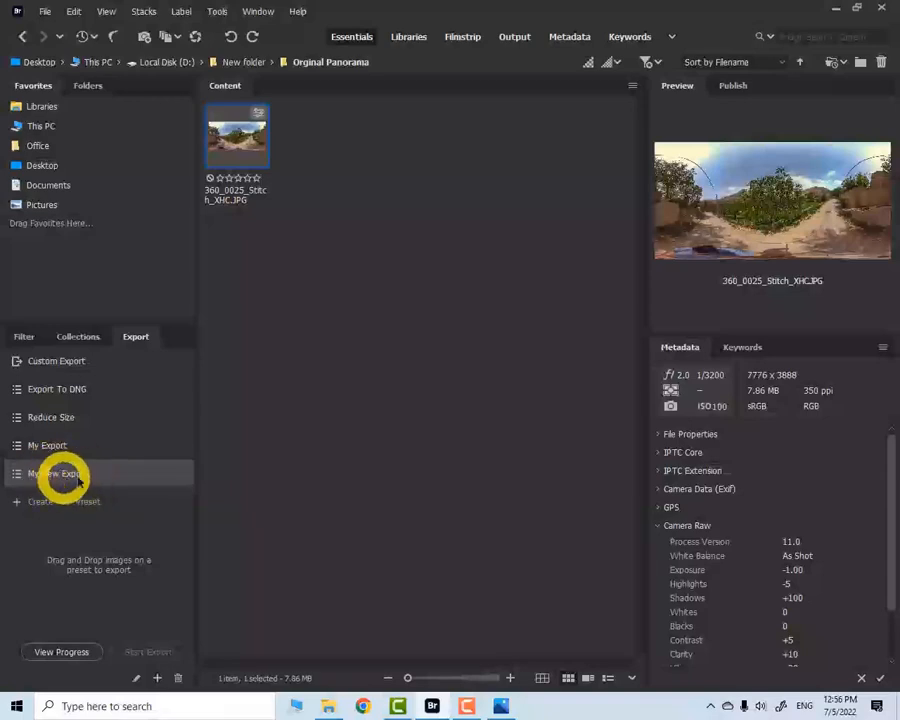
Export the panorama 360_0025_Stitch_XHC.JPG with the My New Export preset.
right_click(237, 138)
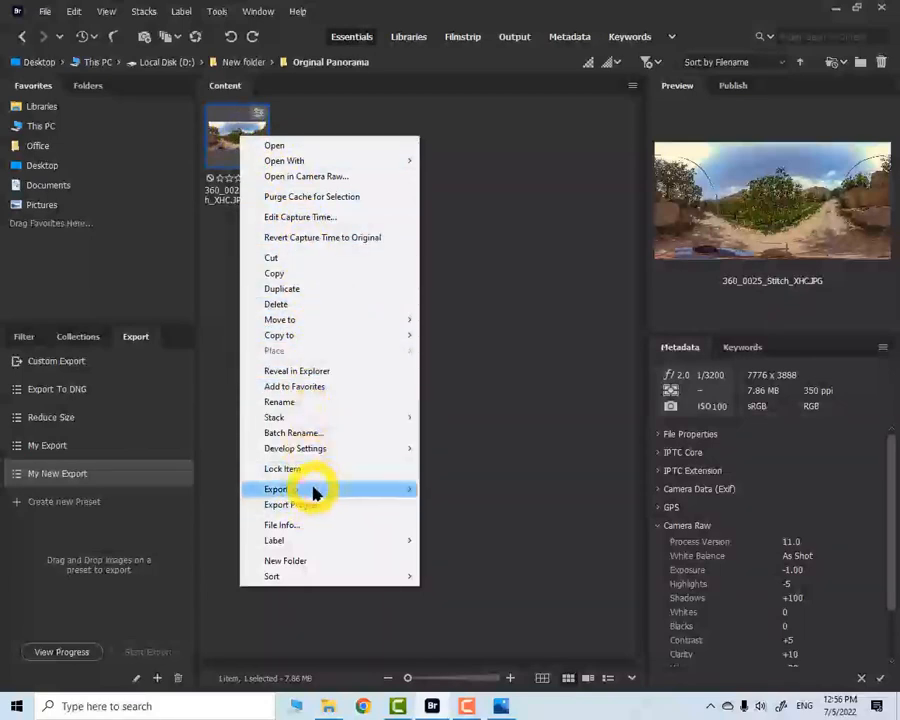
mouse_move(316, 489)
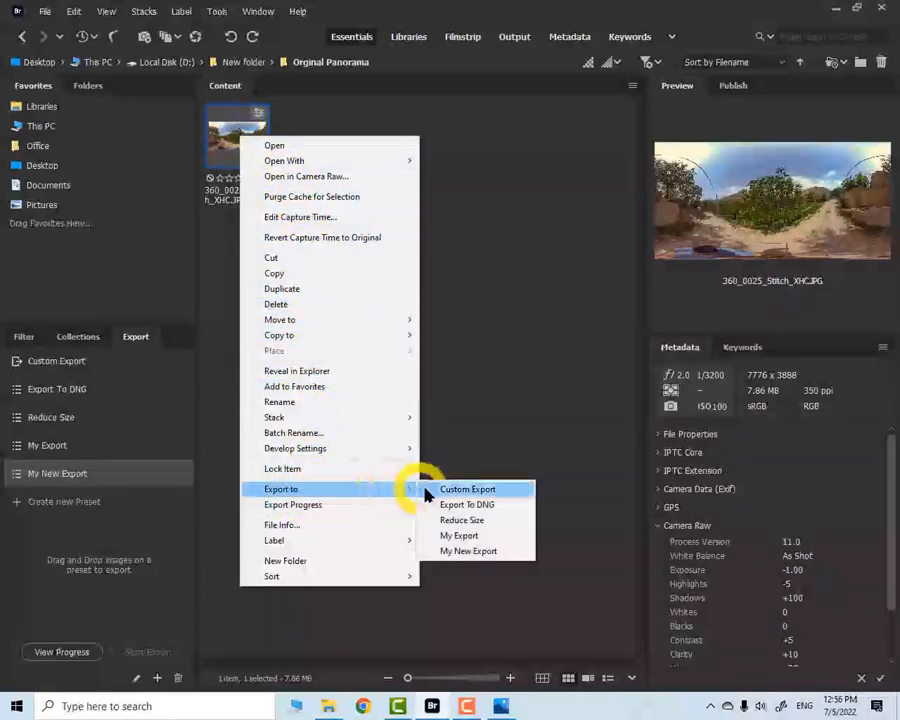
left_click(462, 549)
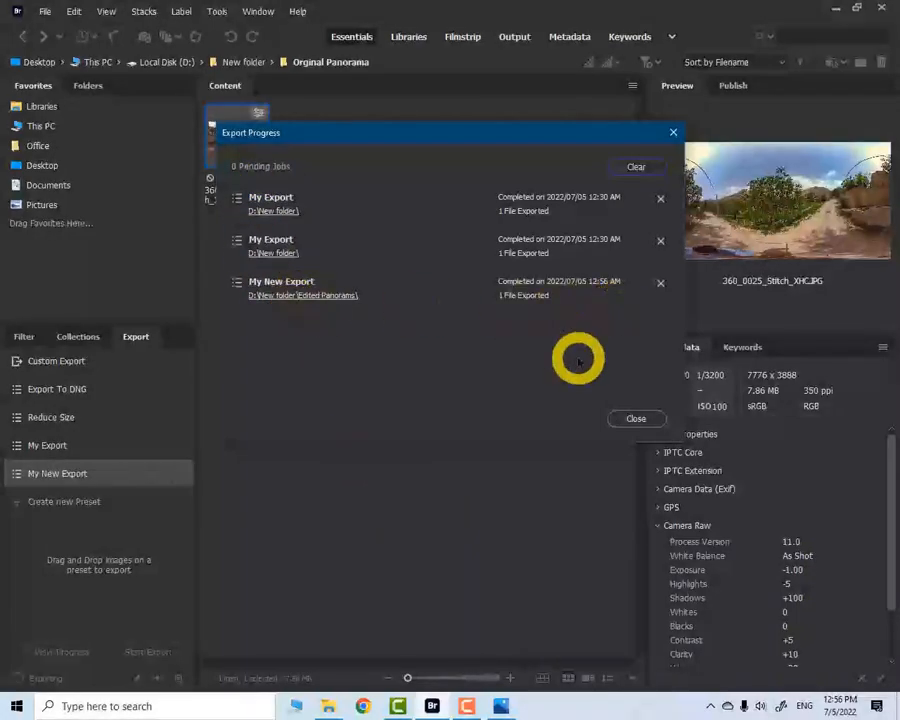
Switch to File Explorer and open the exported panorama from the Edited Panorams folder.
left_click(328, 706)
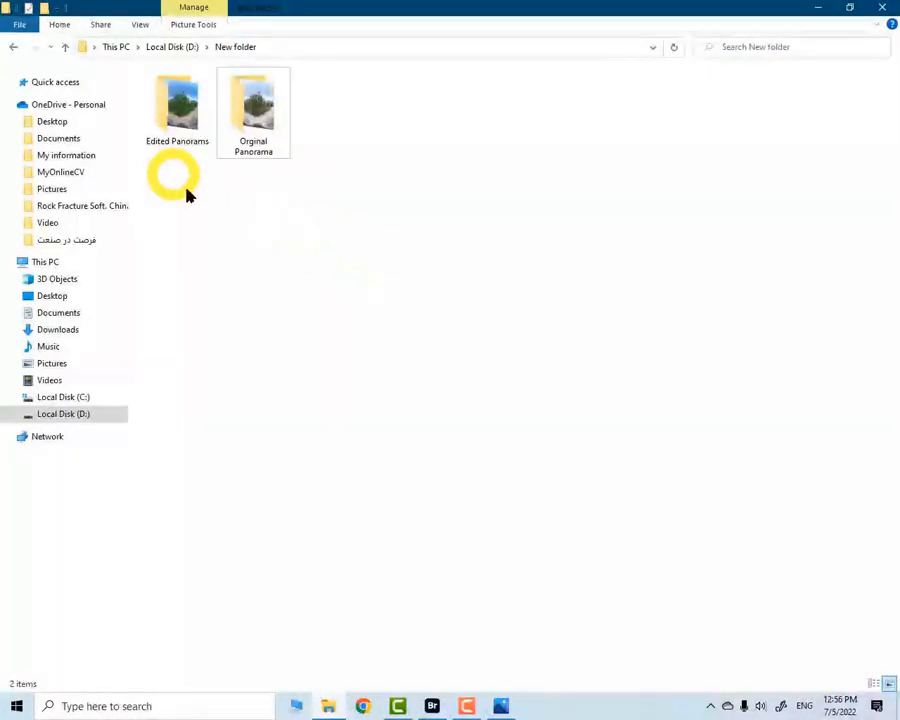
left_click(174, 101)
double_click(174, 101)
double_click(186, 140)
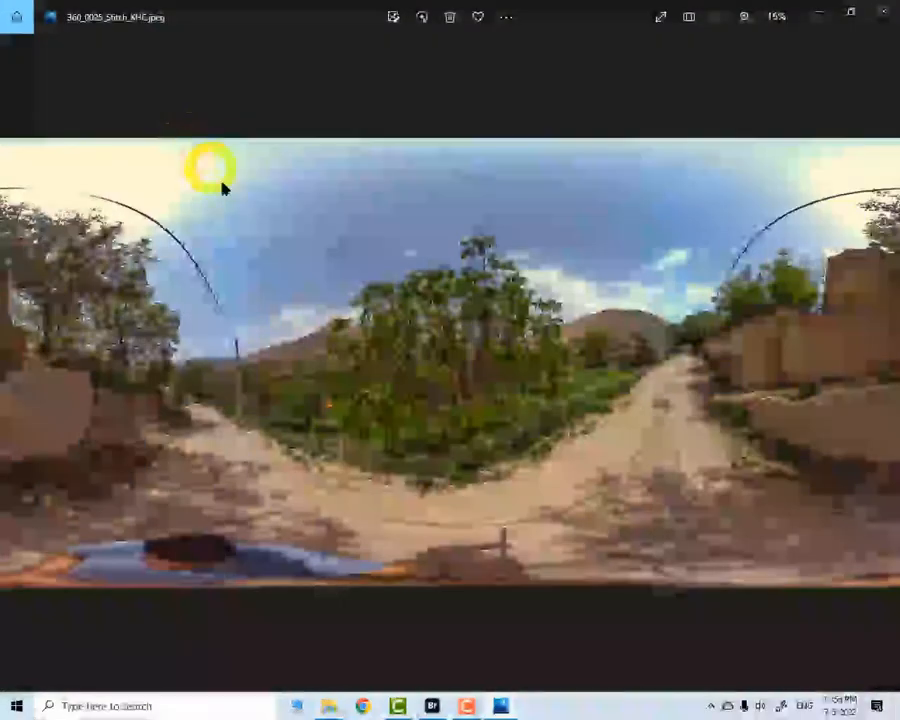
Compare the edited panorama with the original by alternating between their two Photos windows.
mouse_move(501, 706)
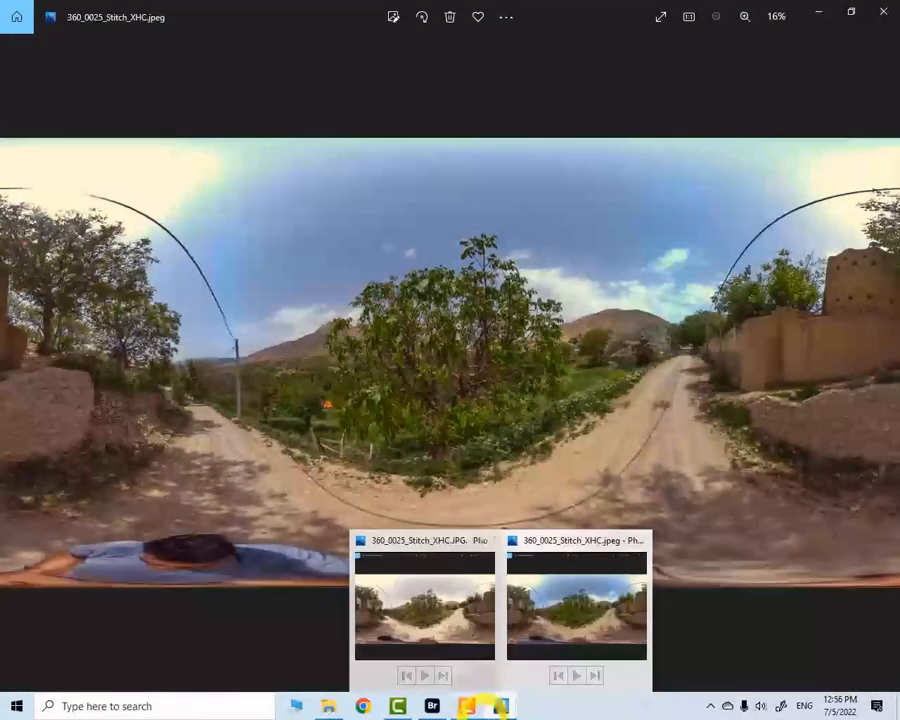
left_click(487, 625)
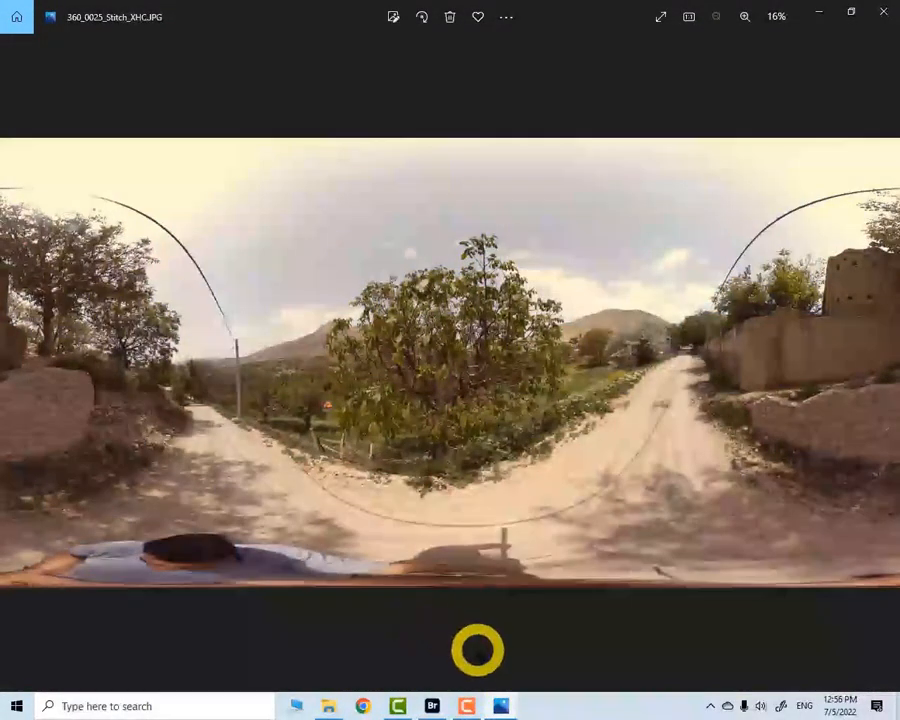
mouse_move(503, 706)
left_click(548, 650)
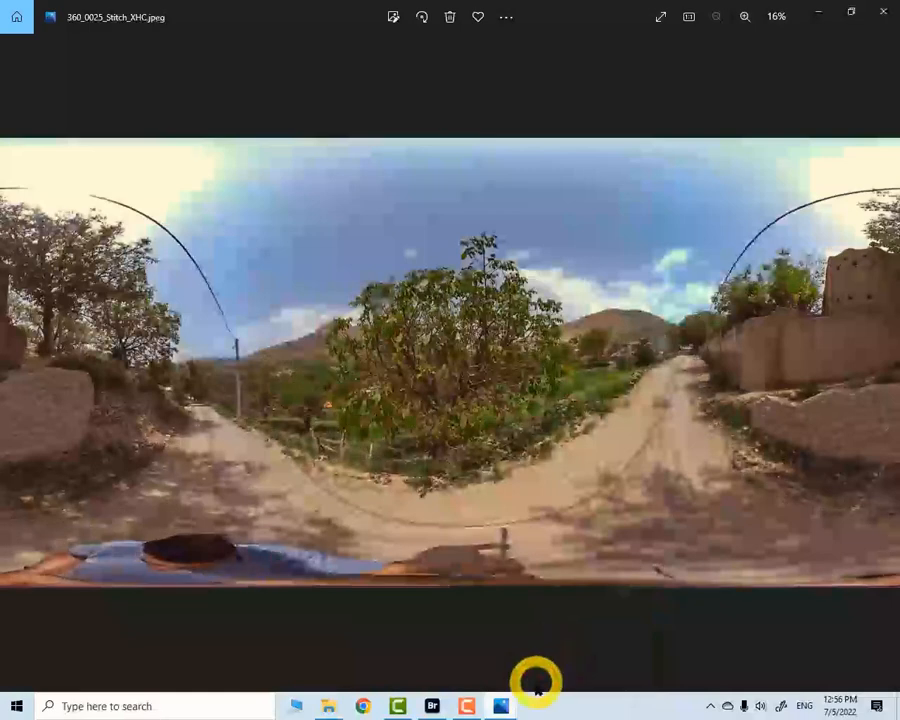
left_click(450, 636)
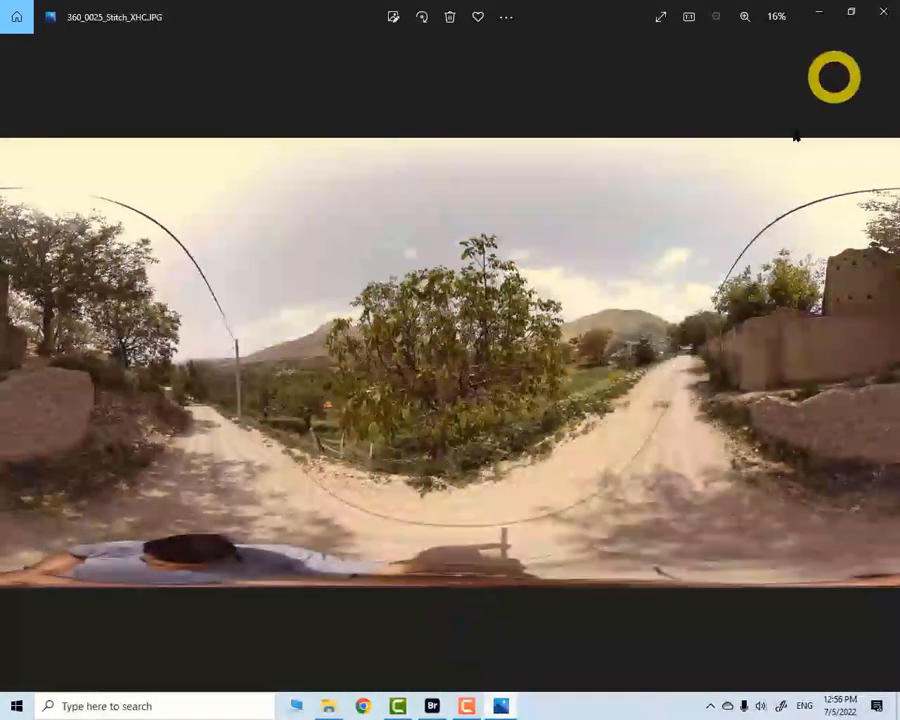
Reduce both Photos windows and arrange them side by side at similar sizes to compare the edited and original panoramas.
left_click(851, 12)
left_click(159, 322)
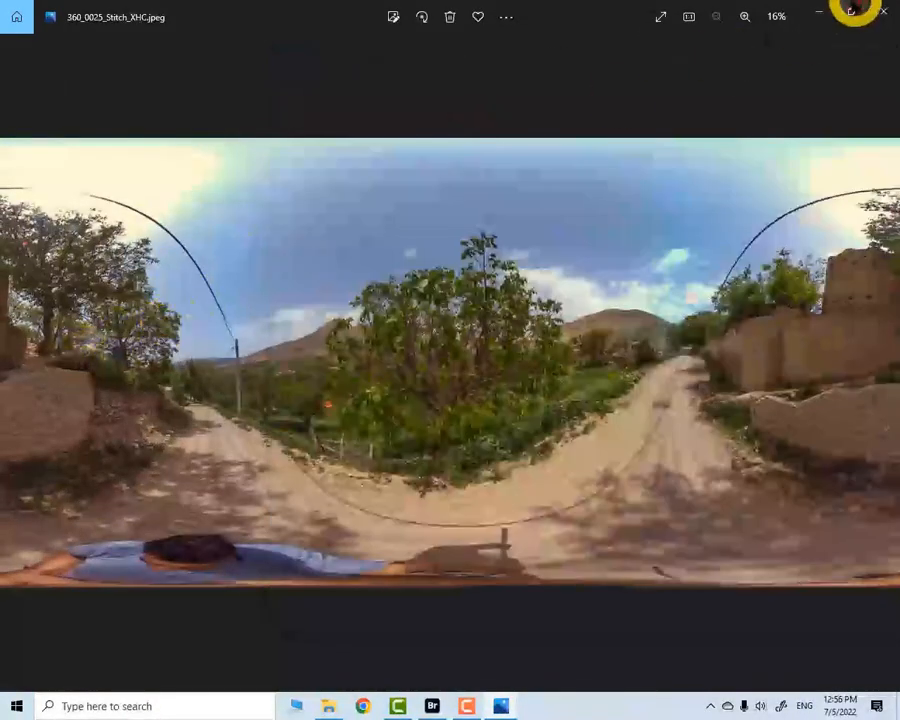
left_click(851, 10)
left_click_drag(512, 62, 331, 47)
left_click_drag(624, 514, 380, 492)
left_click_drag(273, 627, 476, 591)
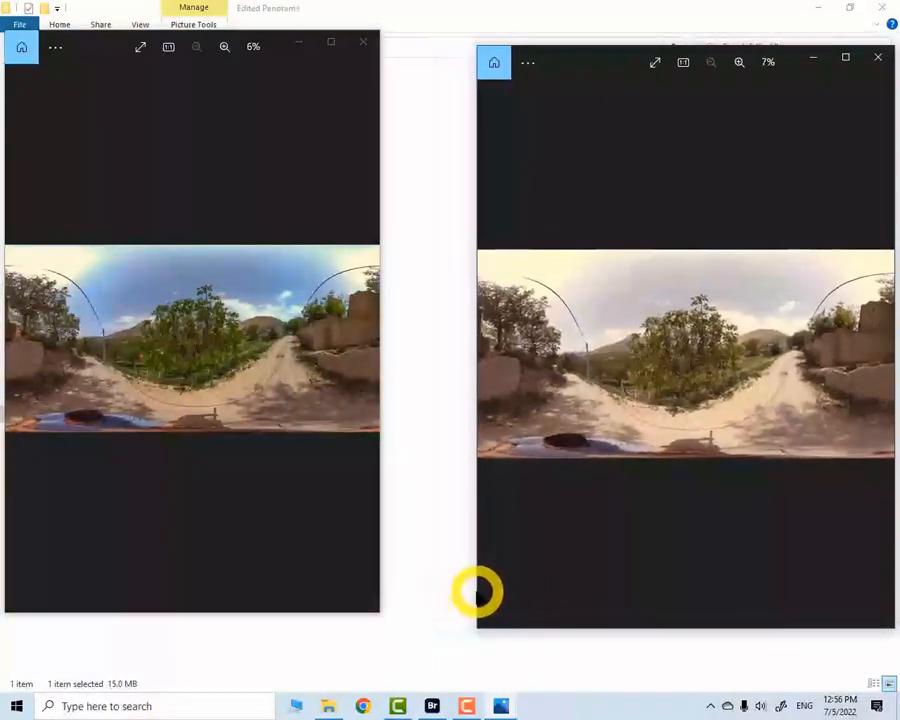
left_click_drag(381, 586, 428, 593)
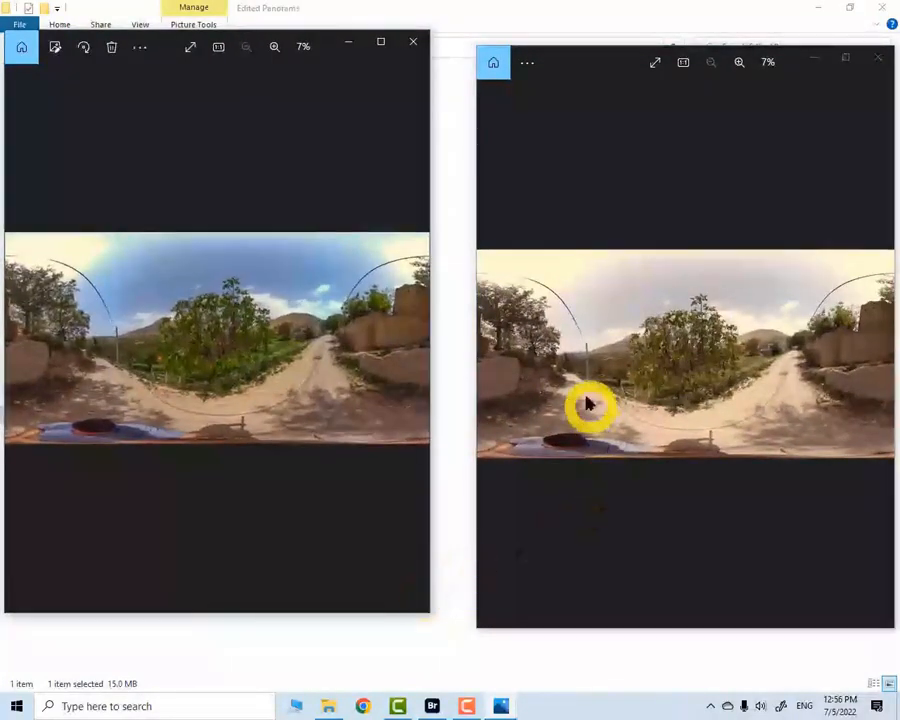
left_click(300, 164)
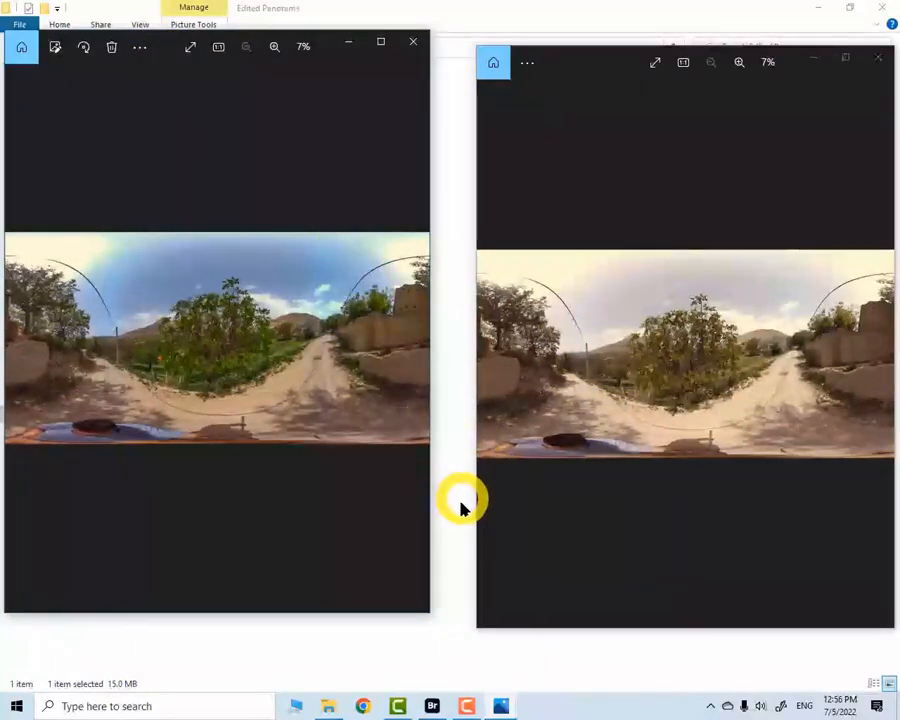
Switch to Bridge, dismiss the export progress report, and bring the edited panorama back up in Photos.
left_click(432, 705)
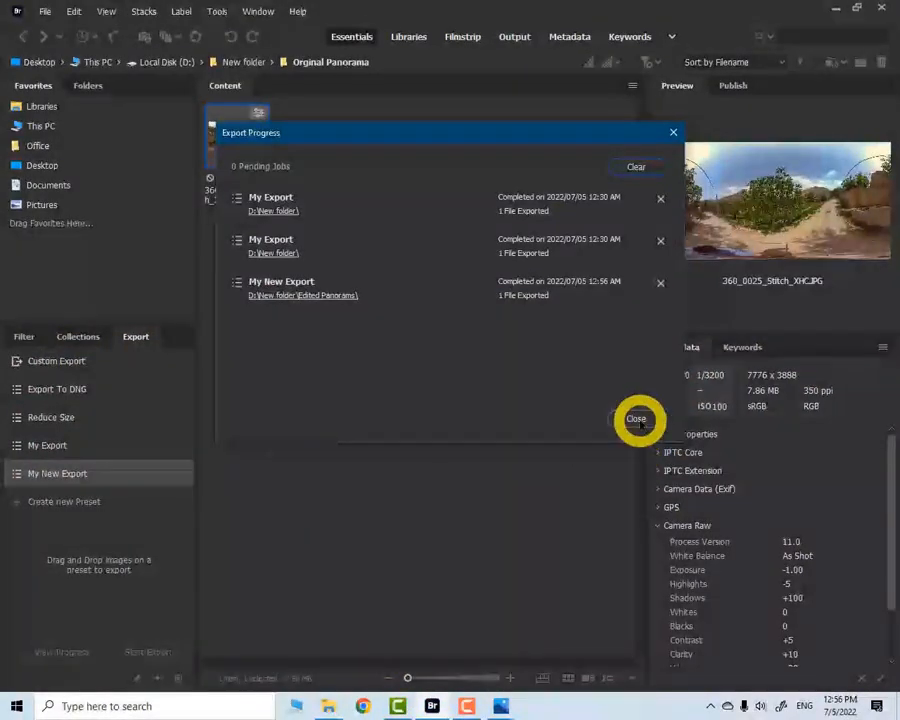
left_click(636, 420)
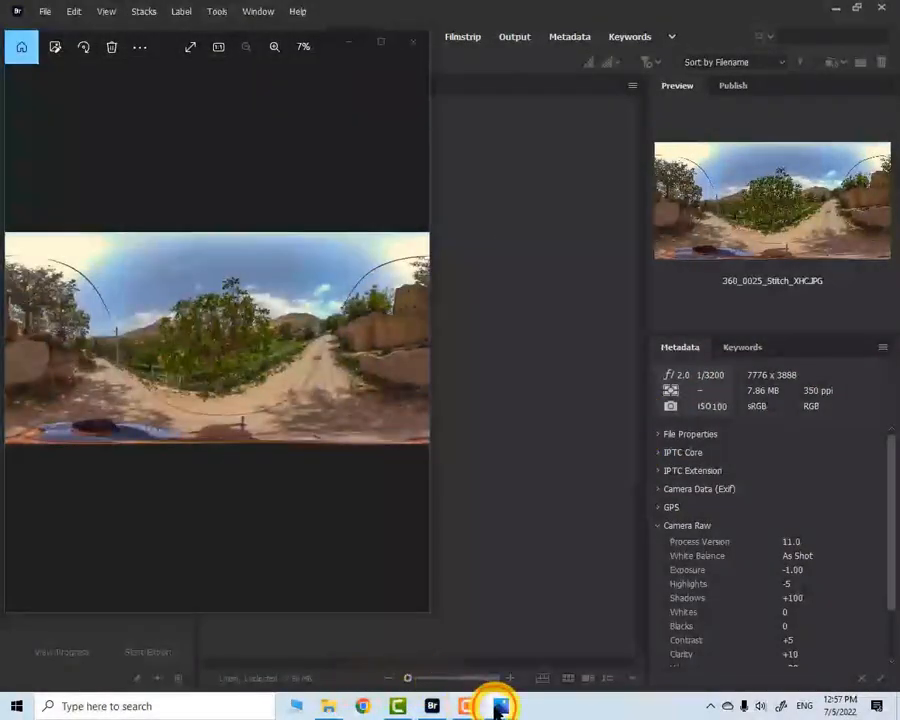
mouse_move(492, 704)
left_click(451, 607)
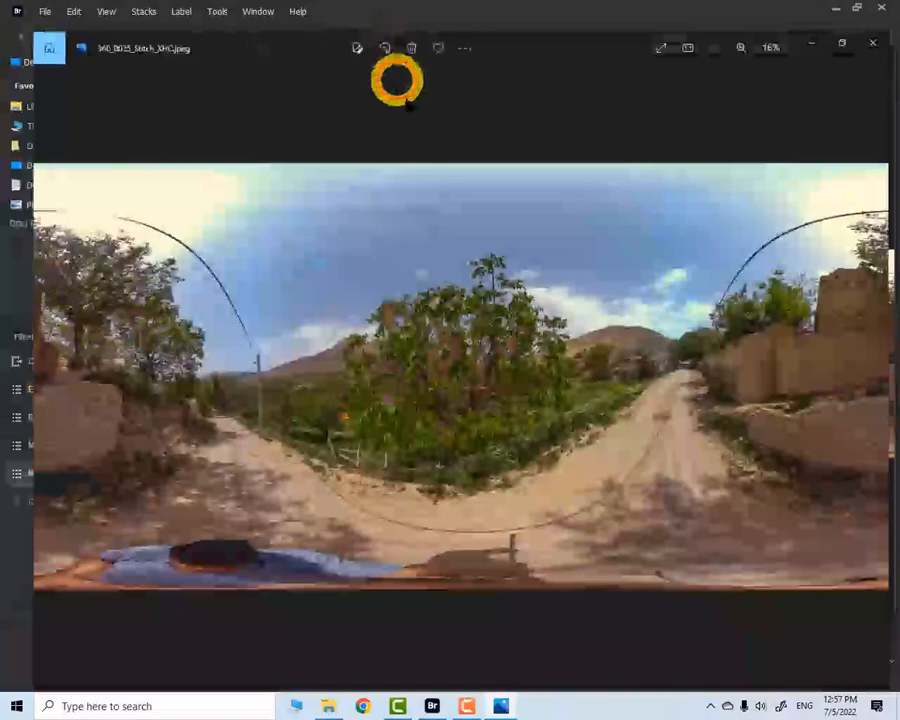